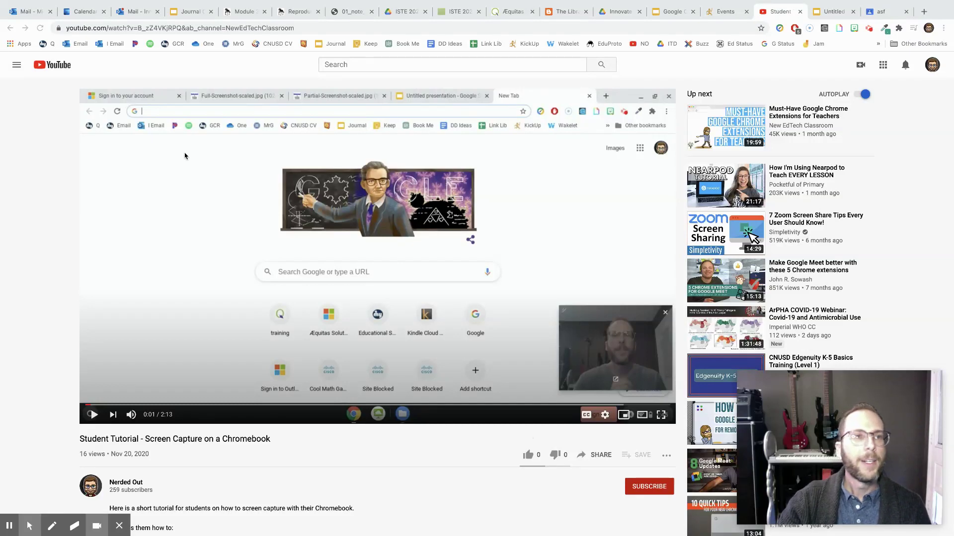
Step: Change the tutorial's address to youtube-nocookie and load the ad-free embed player
left_click(81, 30)
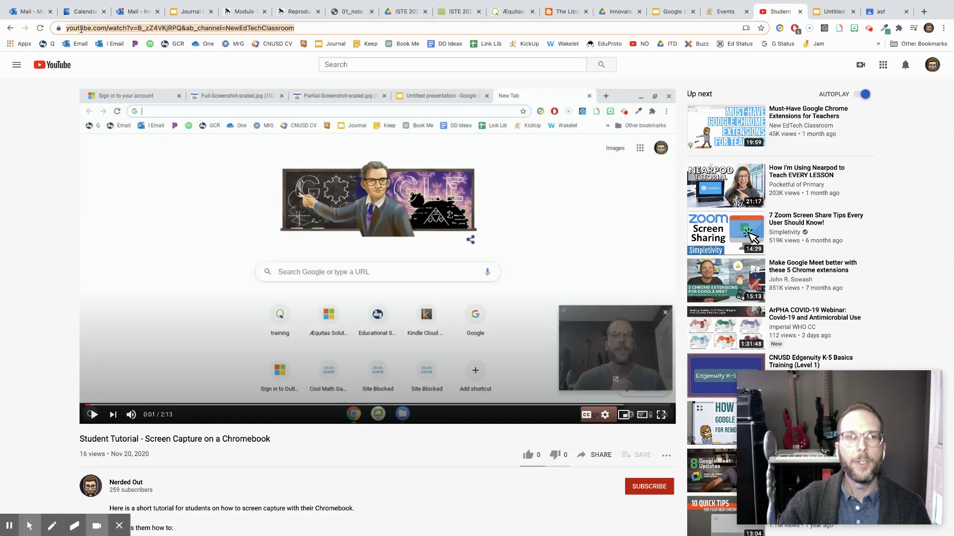
left_click(80, 29)
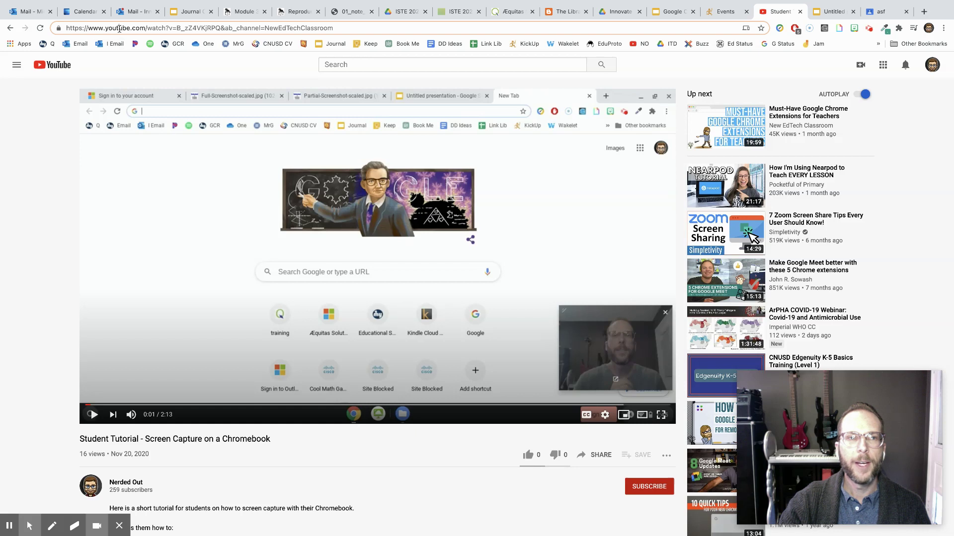
type("-")
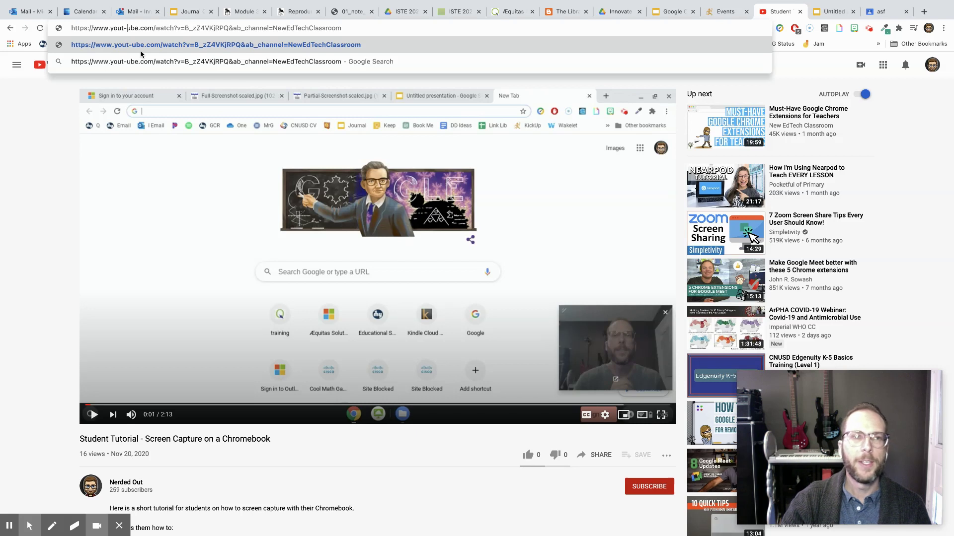
key("Return")
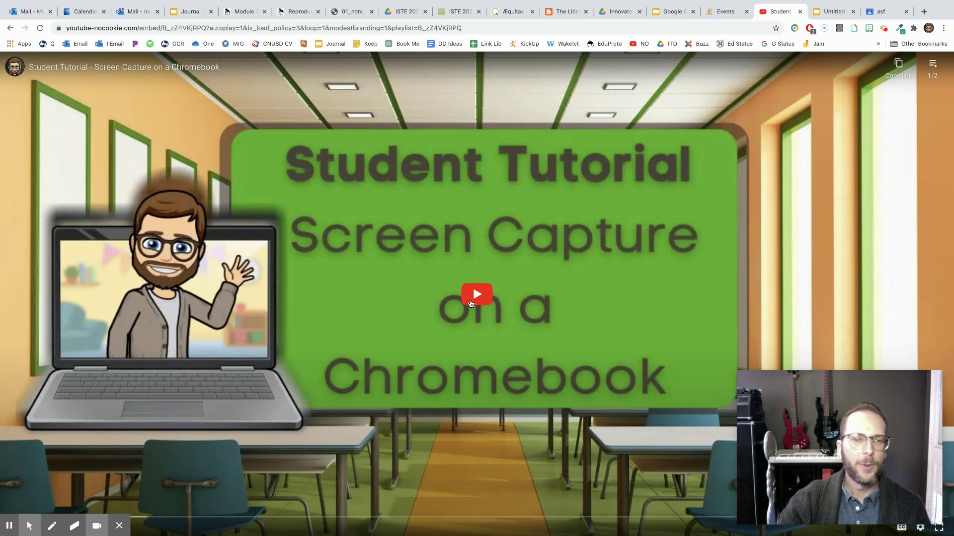
Step: Briefly play and pause the embedded tutorial, then return to its regular YouTube watch page
left_click(374, 285)
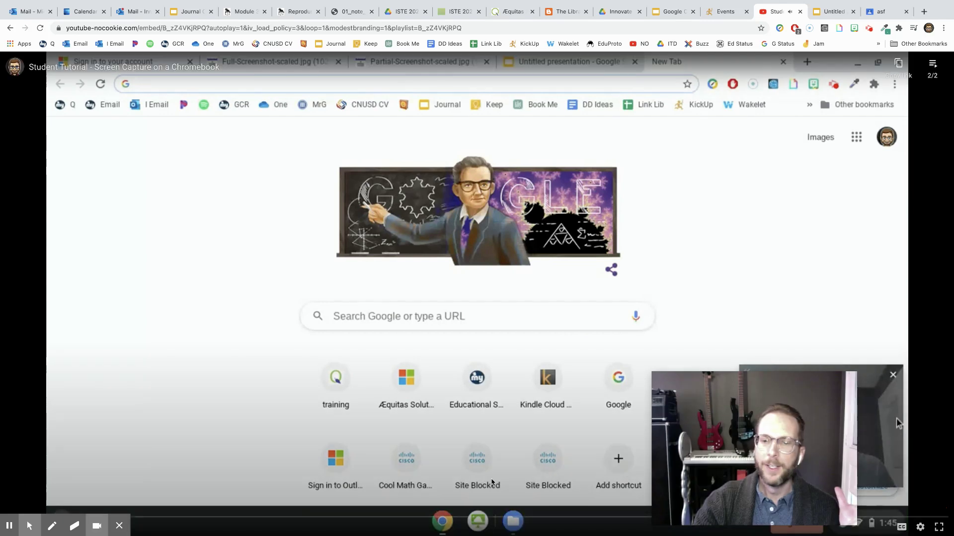
left_click(896, 418)
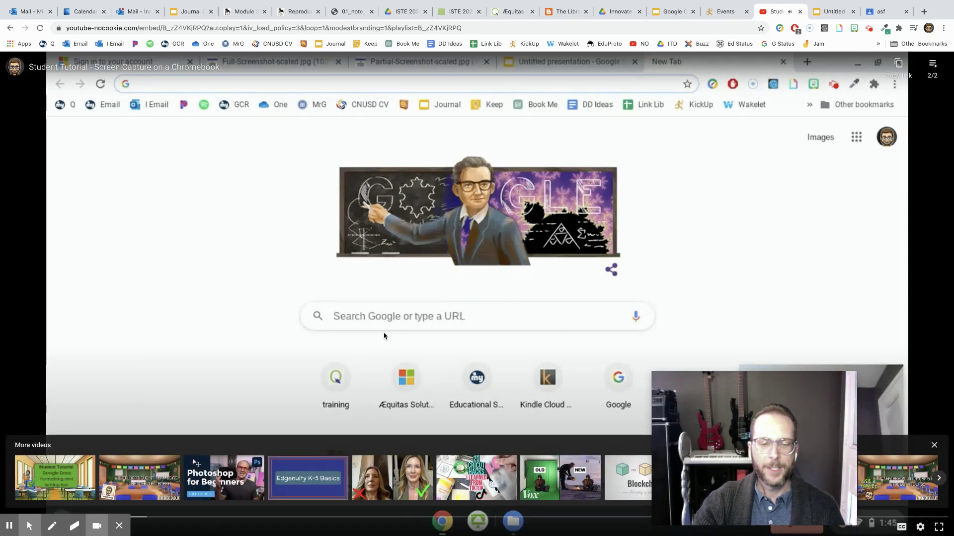
left_click(15, 67)
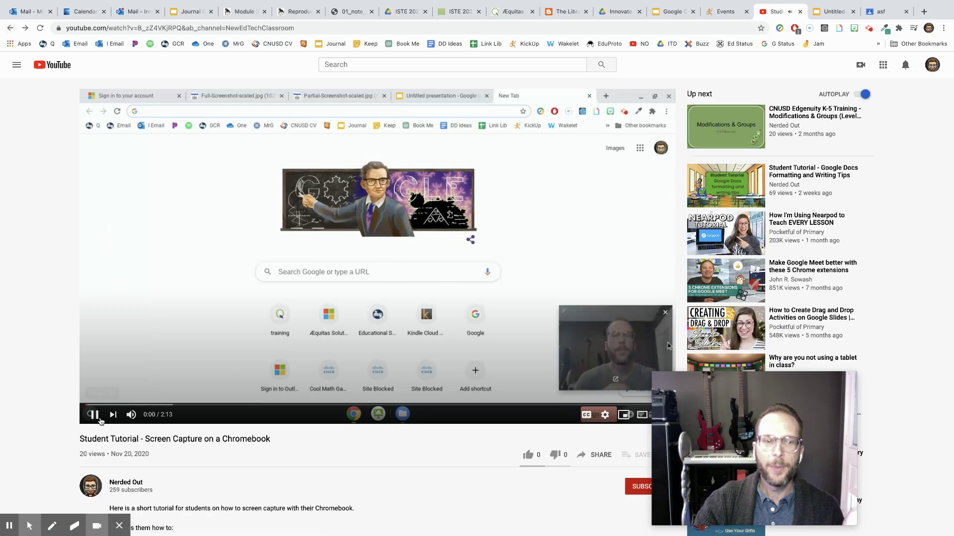
Step: Pause the Student Tutorial video at 0:01 of 2:13 on its watch page
left_click(94, 416)
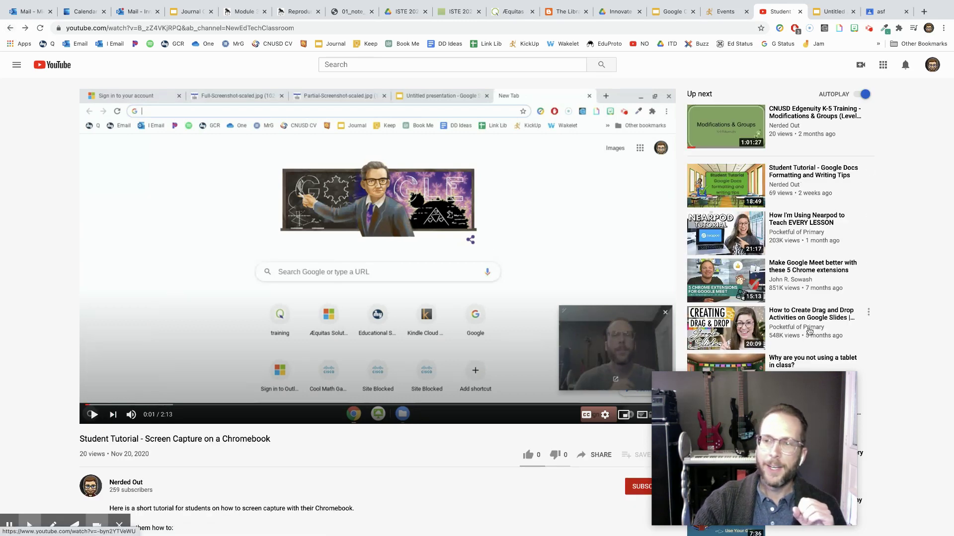
mouse_move(812, 293)
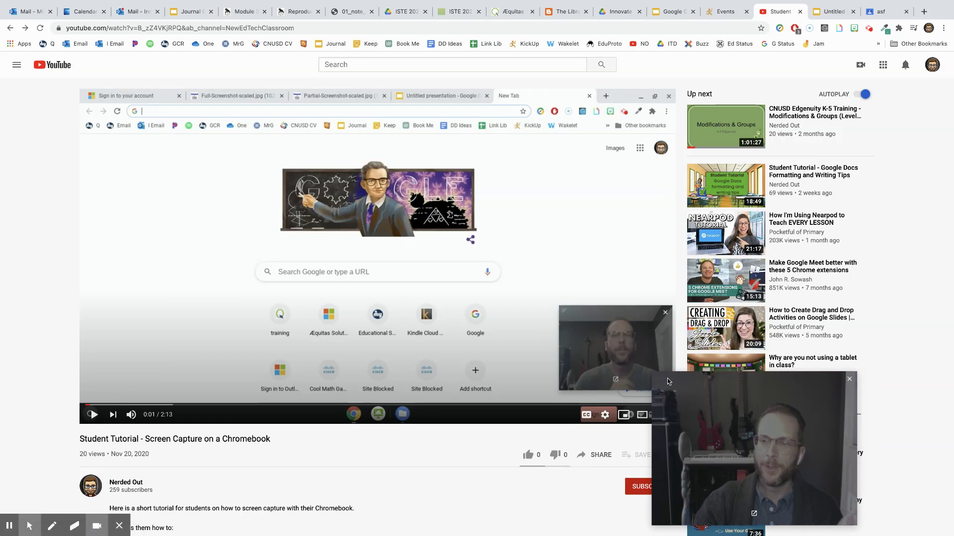
left_click_drag(656, 387, 711, 394)
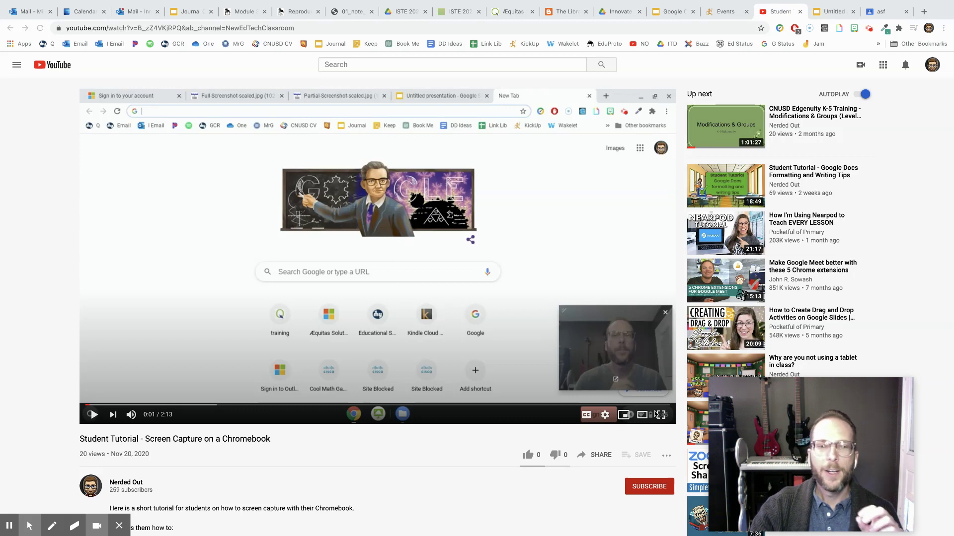
Step: On the TV slide, begin inserting a video by URL, then go back to the YouTube video
left_click(842, 12)
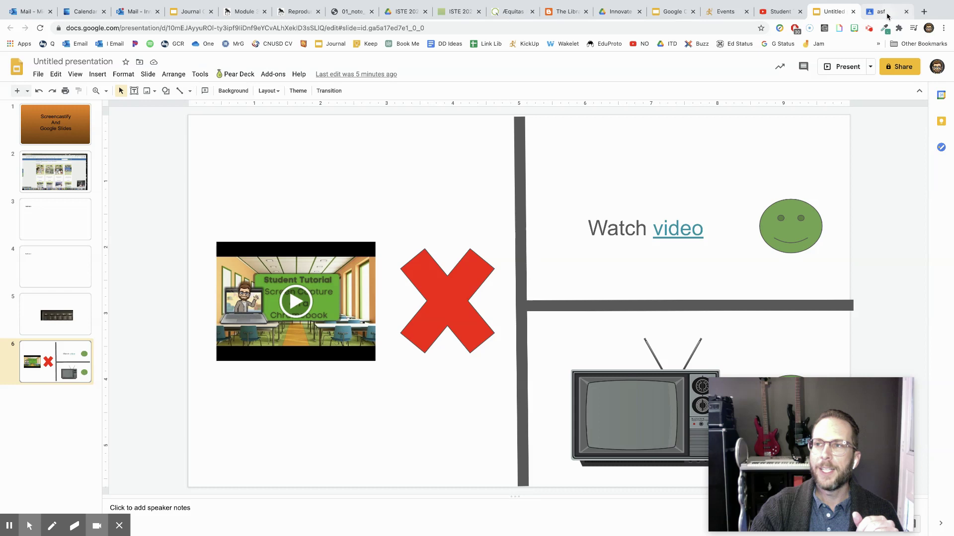
key("ctrl+Tab")
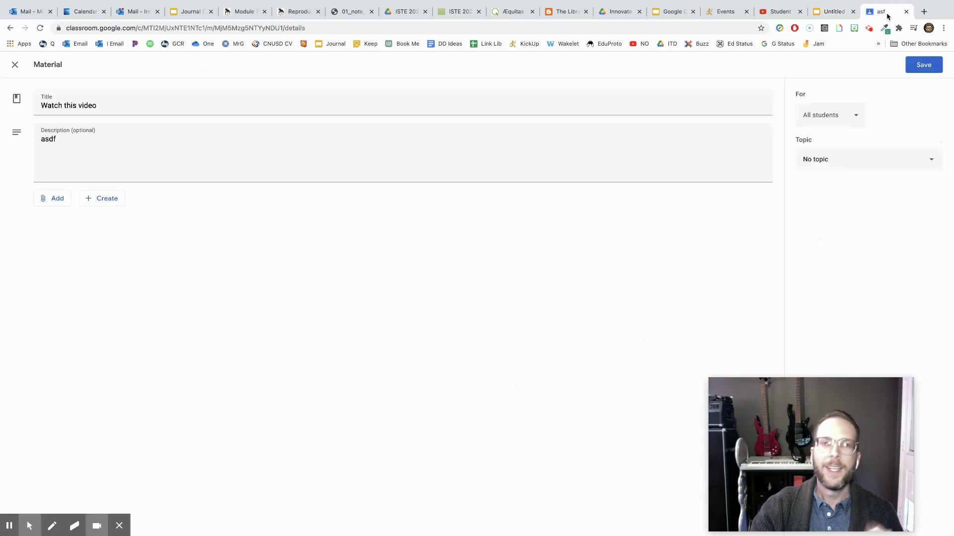
left_click(825, 16)
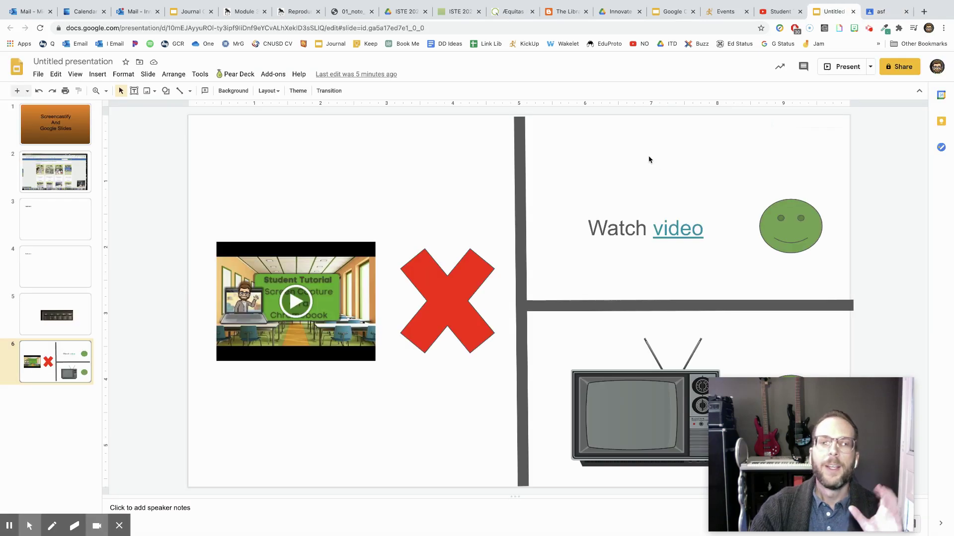
left_click(97, 75)
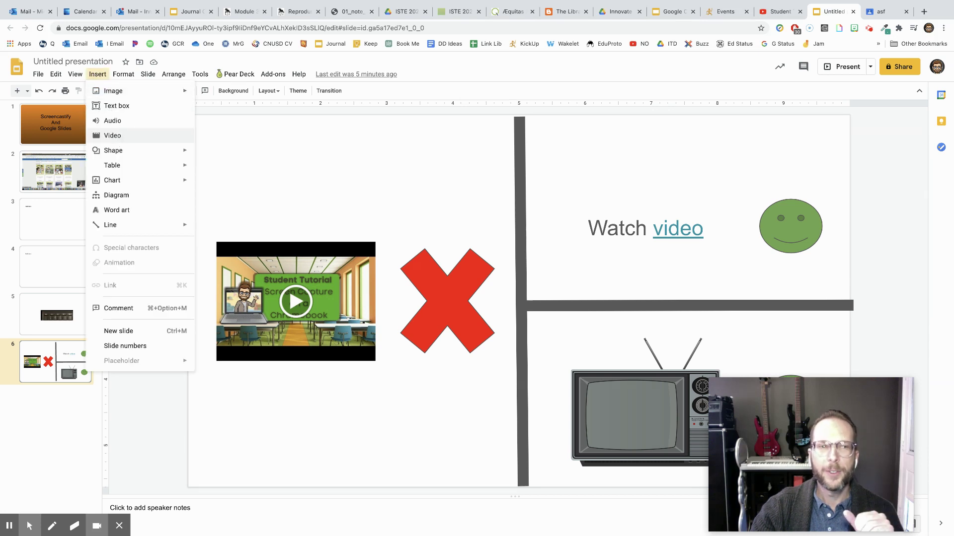
left_click(119, 139)
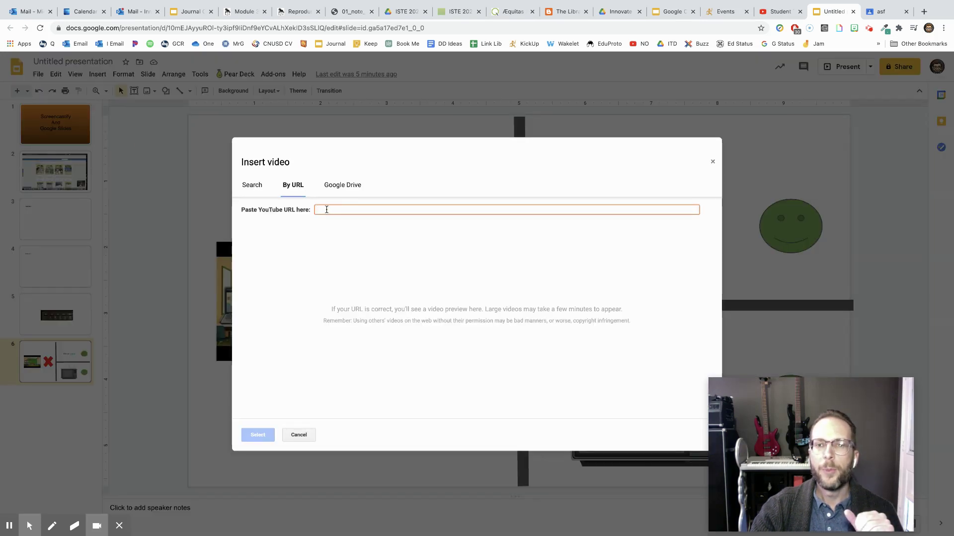
left_click(773, 14)
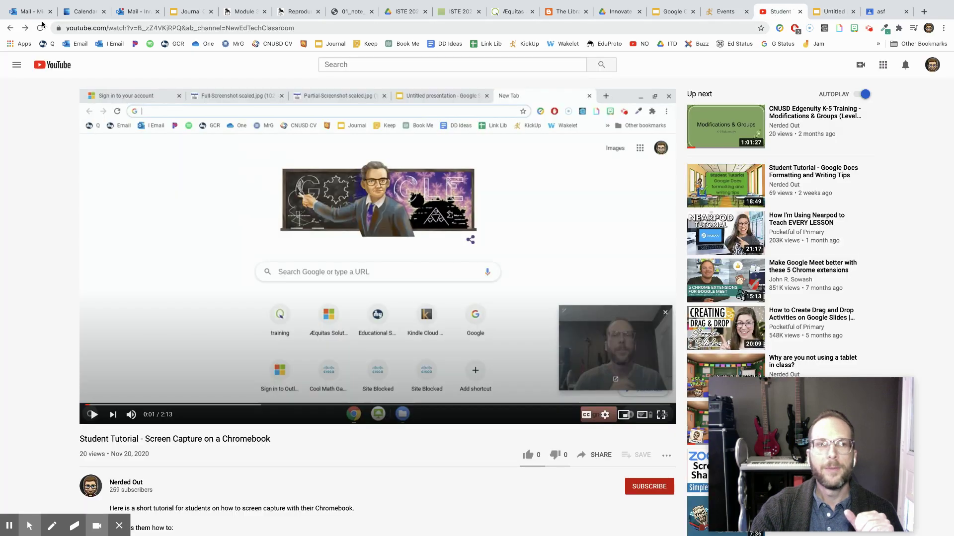
Step: Reload the tutorial as the youtube-nocookie embed and copy that embed URL
left_click(85, 29)
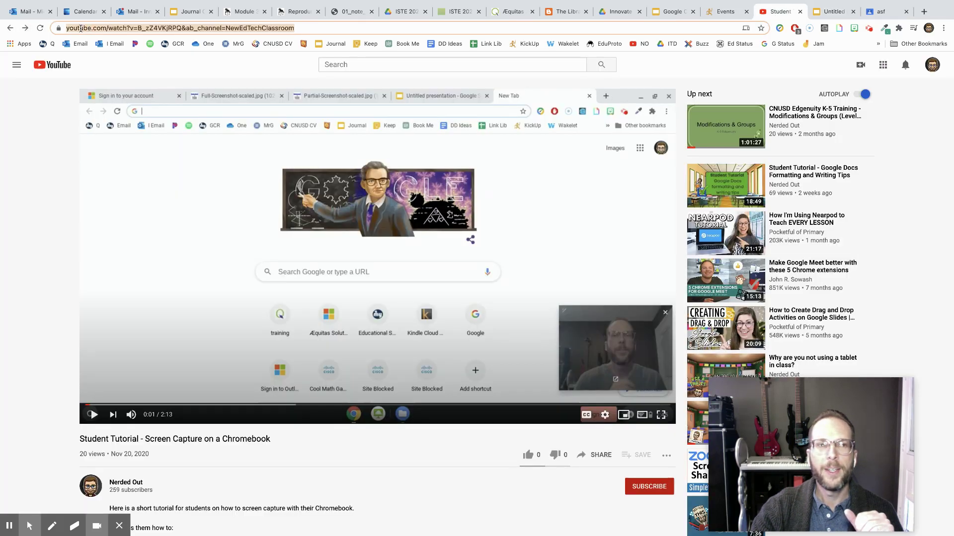
left_click(115, 30)
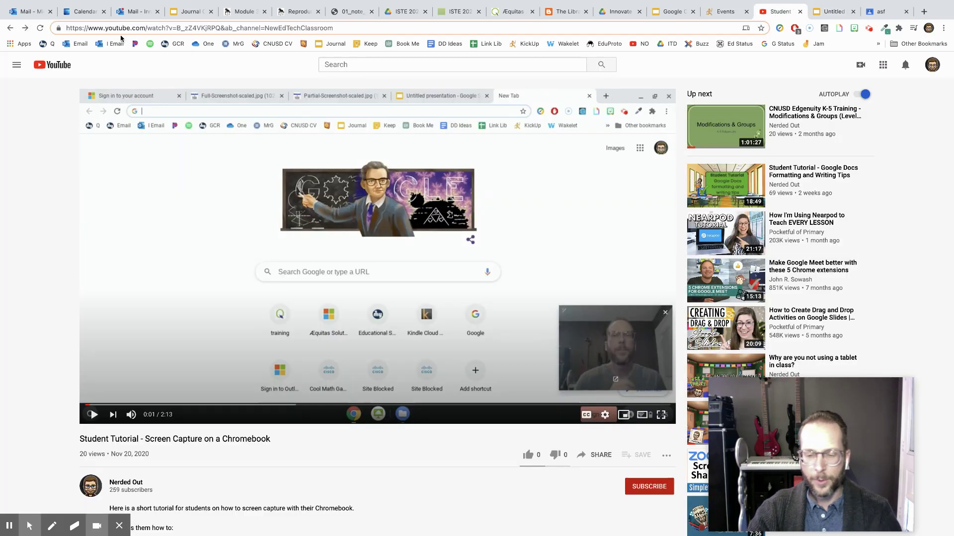
type("-")
key("Return")
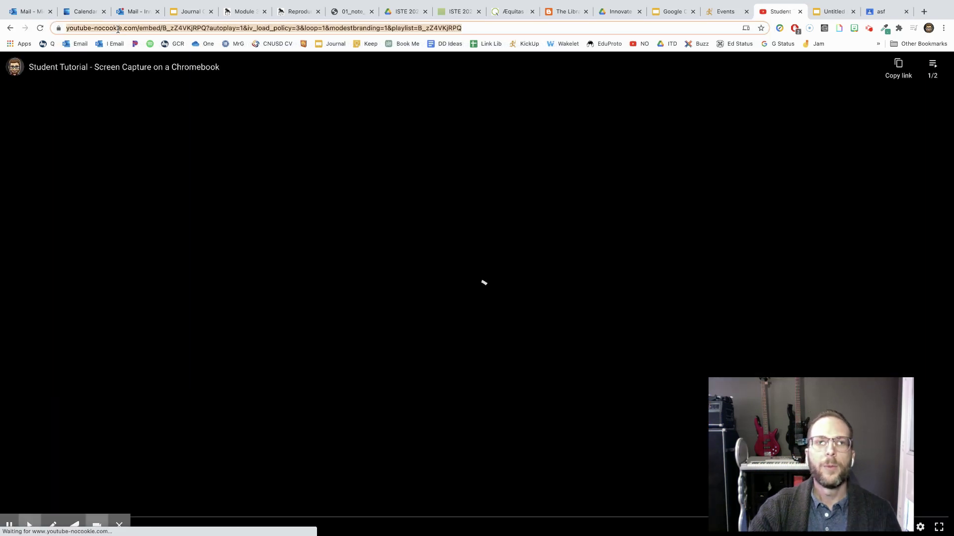
right_click(118, 29)
left_click(144, 107)
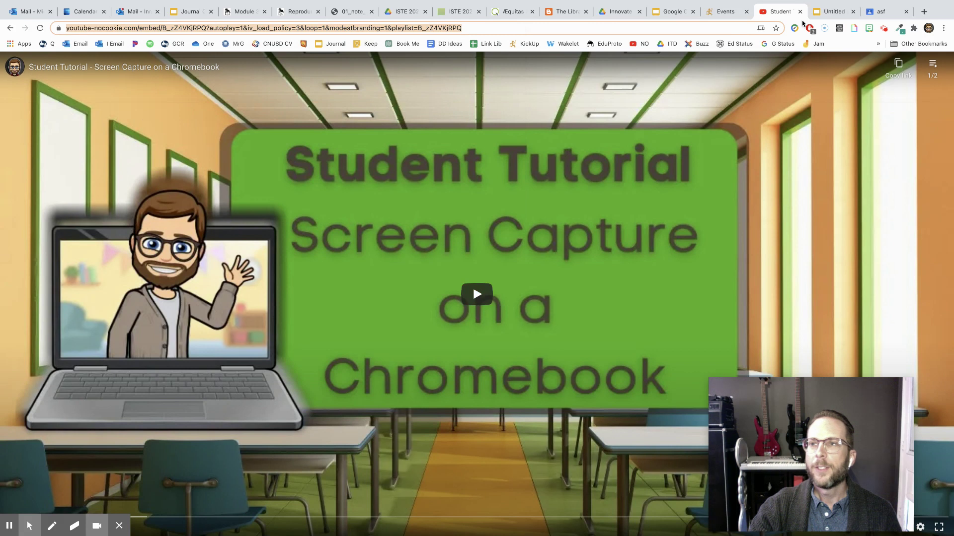
Step: Paste the nocookie URL into Insert video, then cancel when Slides can't load it
left_click(830, 11)
left_click(373, 209)
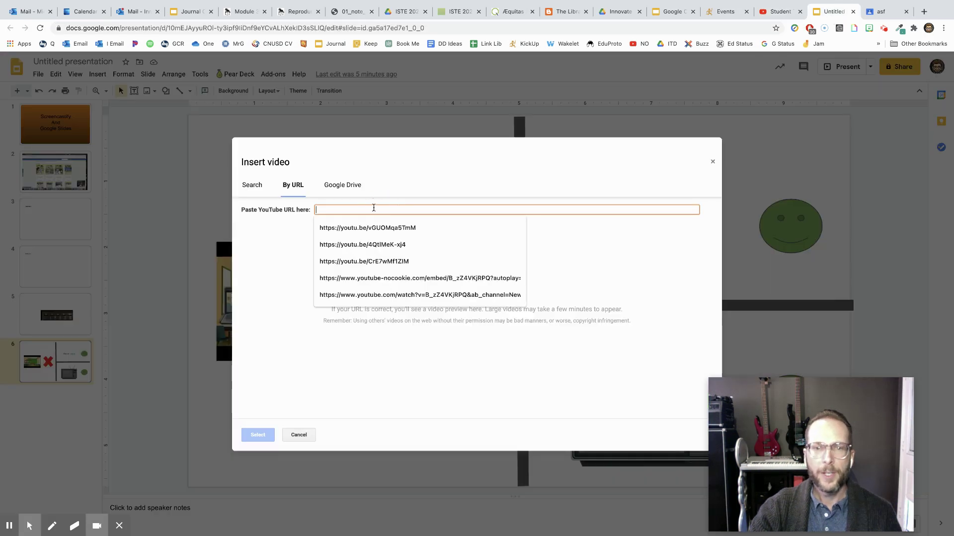
key("super+v")
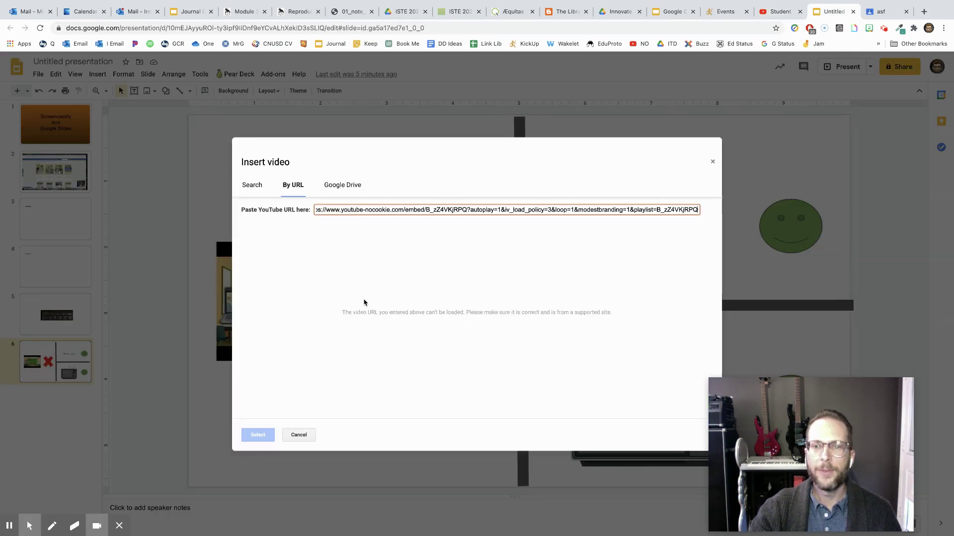
left_click(299, 436)
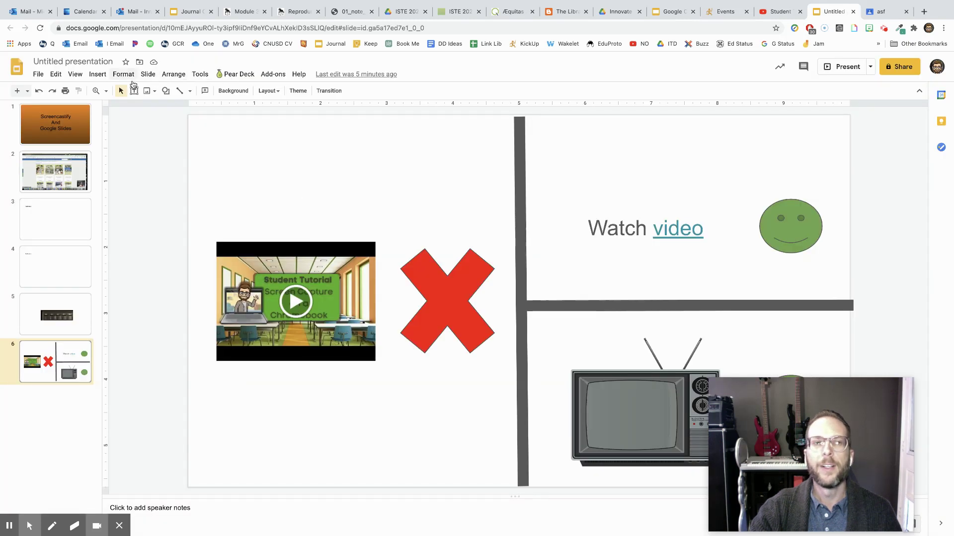
left_click(849, 74)
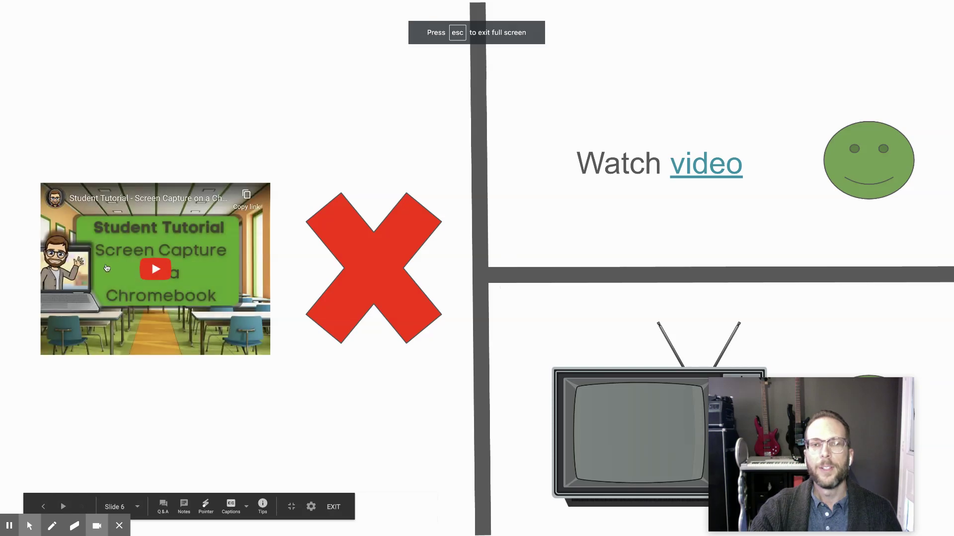
left_click(144, 289)
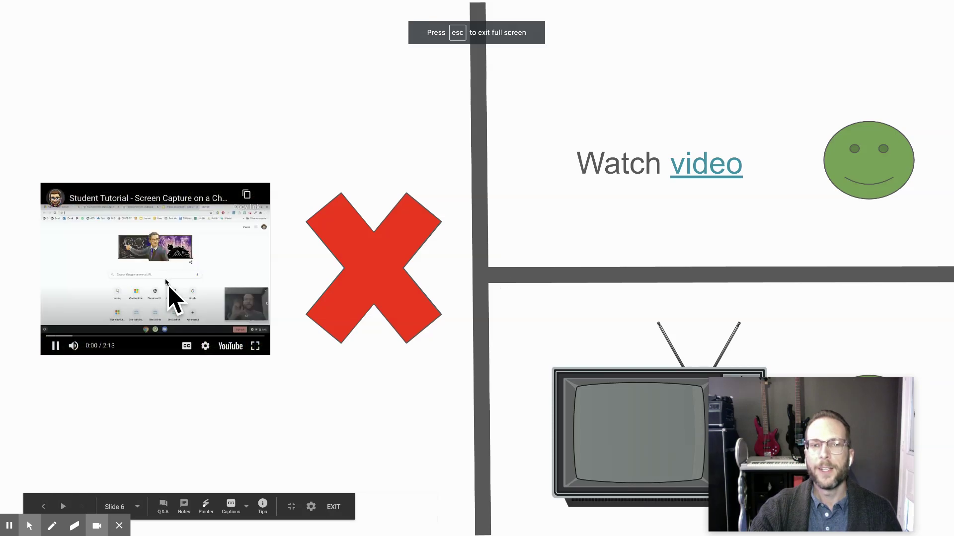
left_click(57, 347)
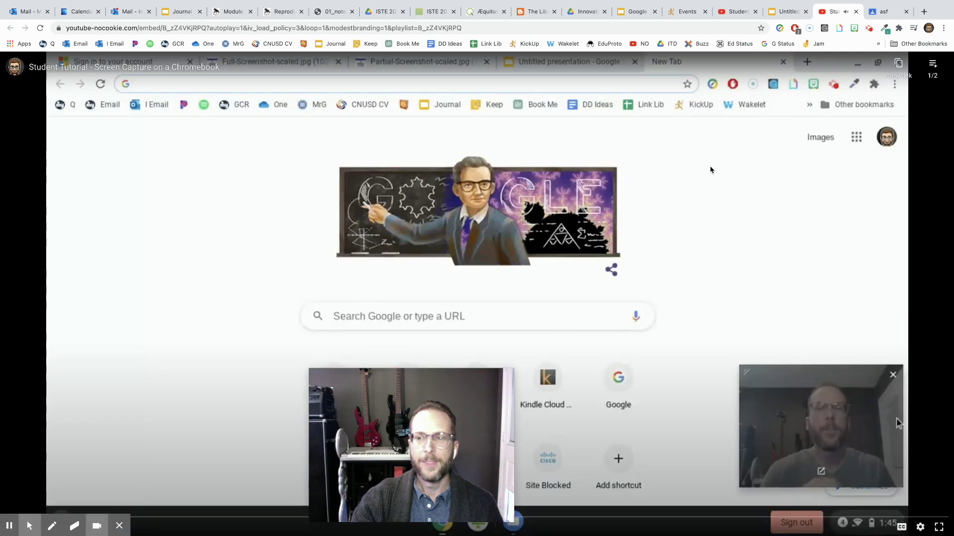
left_click(855, 12)
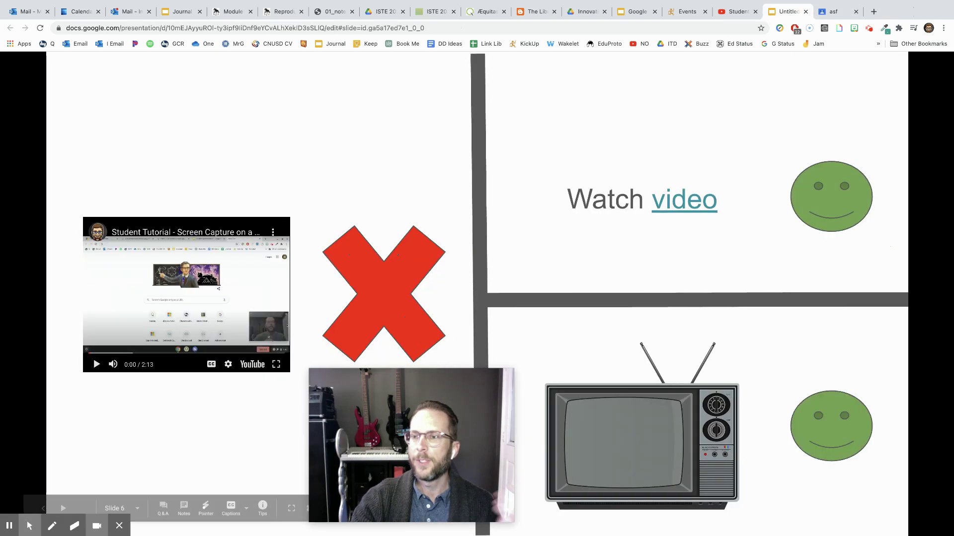
left_click(663, 431)
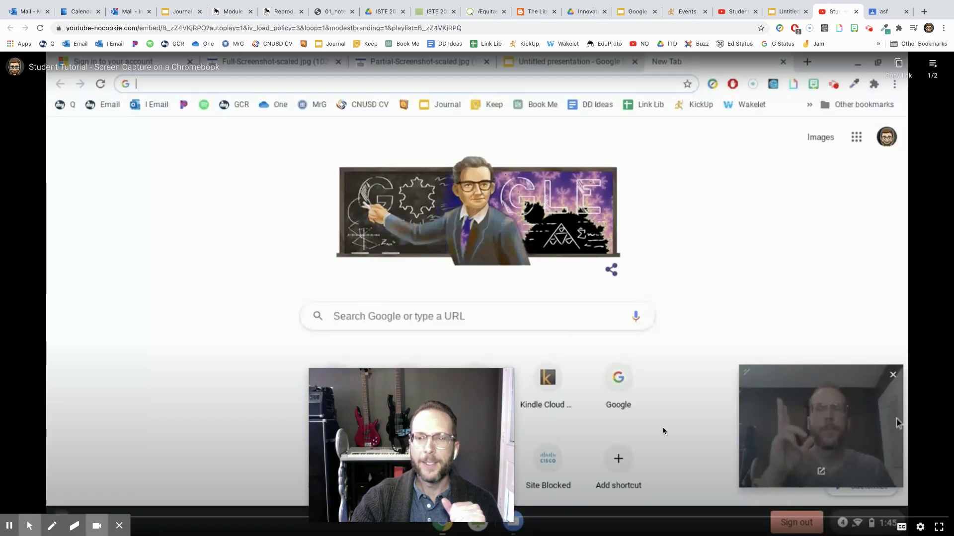
left_click(856, 11)
left_click_drag(452, 380, 752, 388)
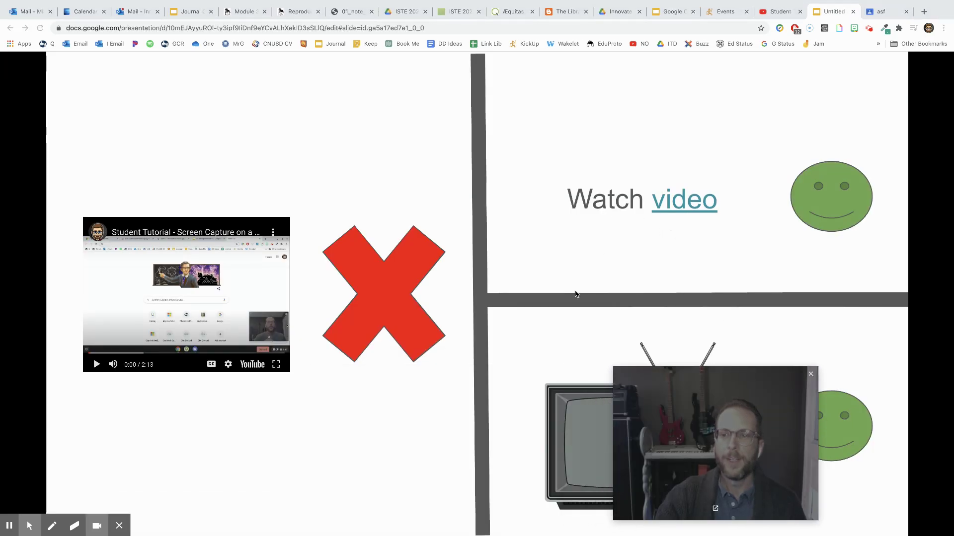
key("Escape")
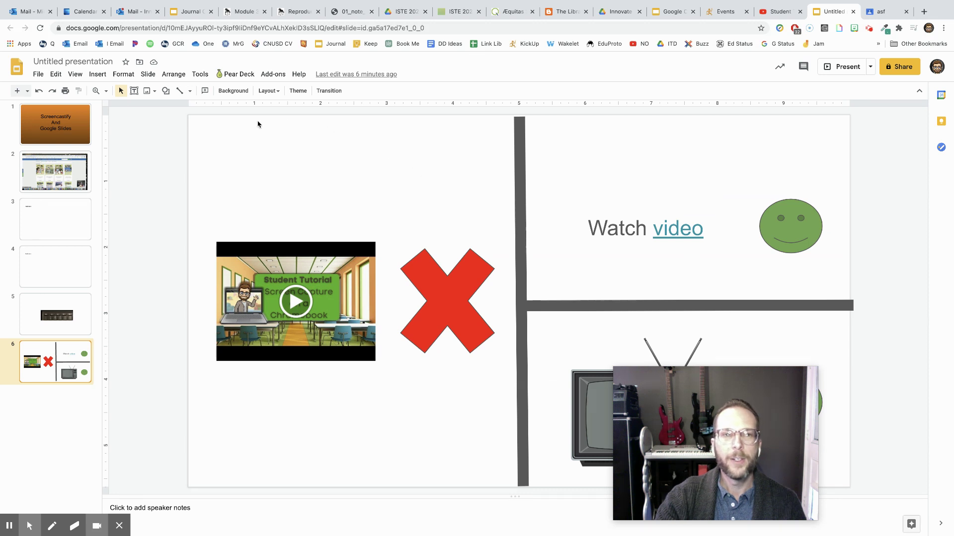
Step: Link the word 'Watch' to the copied youtube-nocookie embed URL
left_click(608, 227)
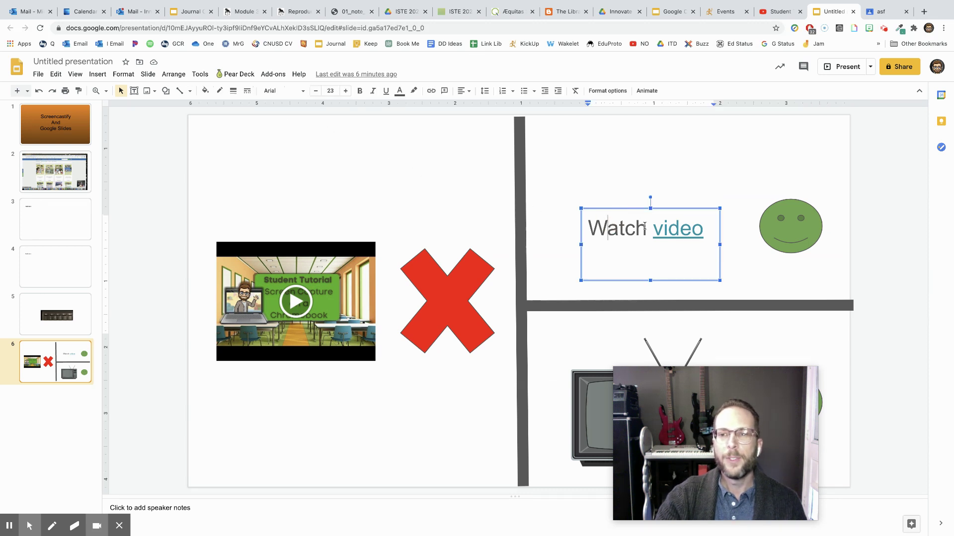
left_click_drag(644, 226, 597, 229)
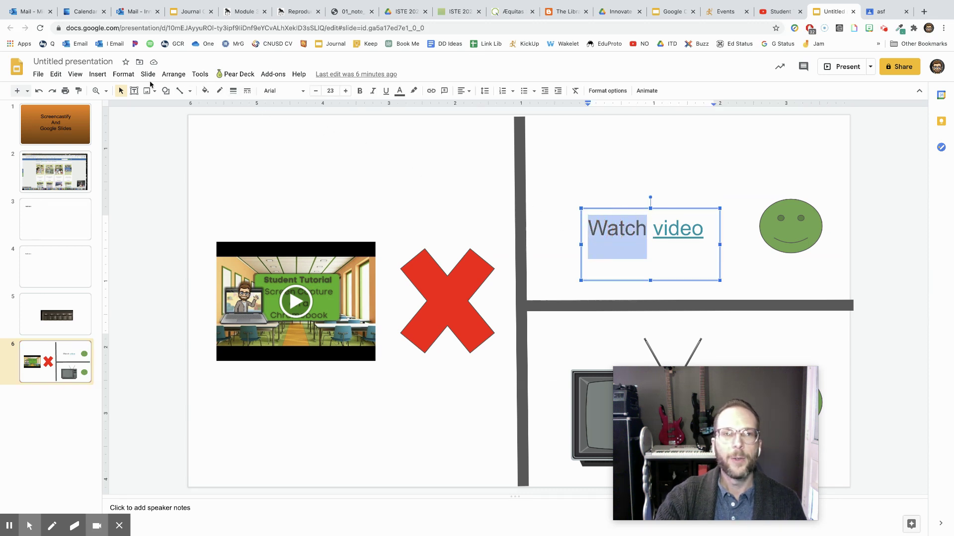
left_click(430, 90)
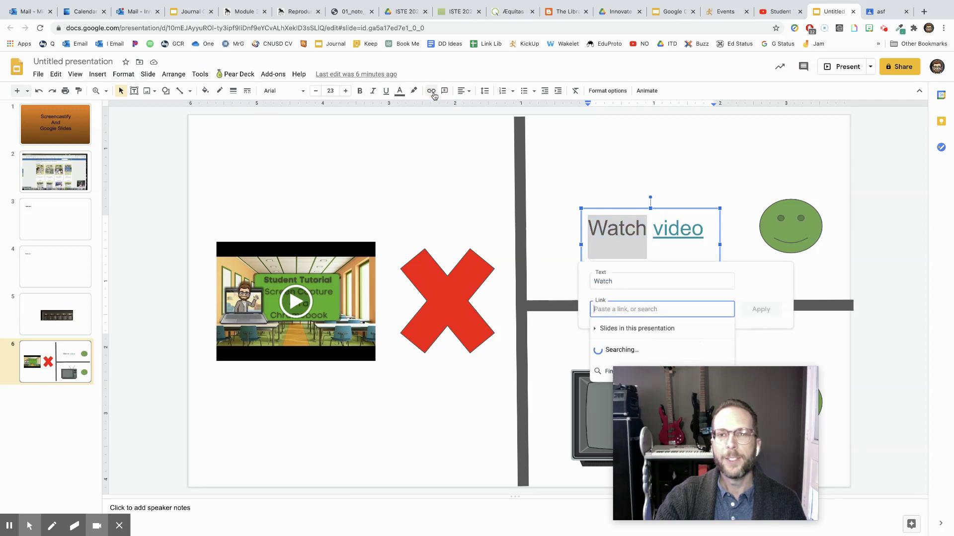
key("super+v")
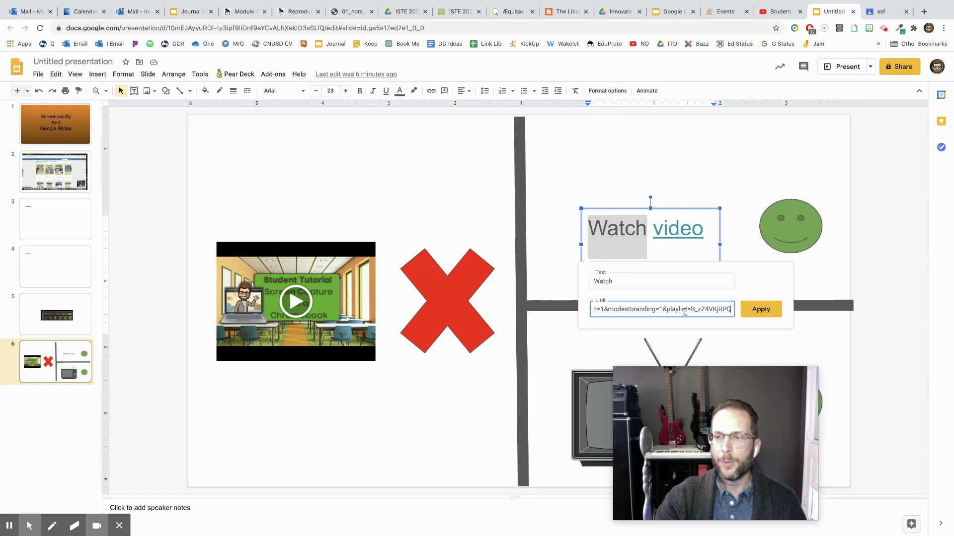
left_click(761, 309)
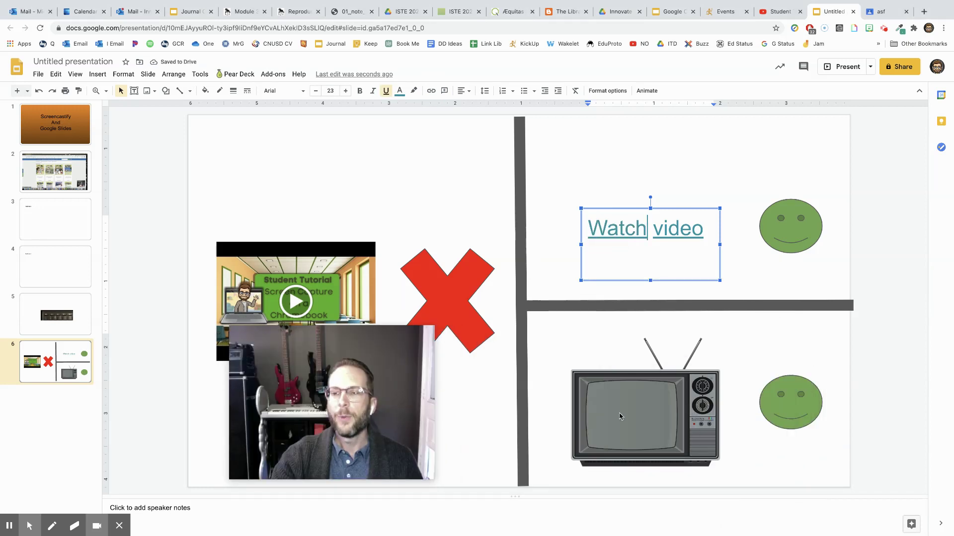
Step: Reapply the youtube-nocookie link to the TV image
left_click(631, 408)
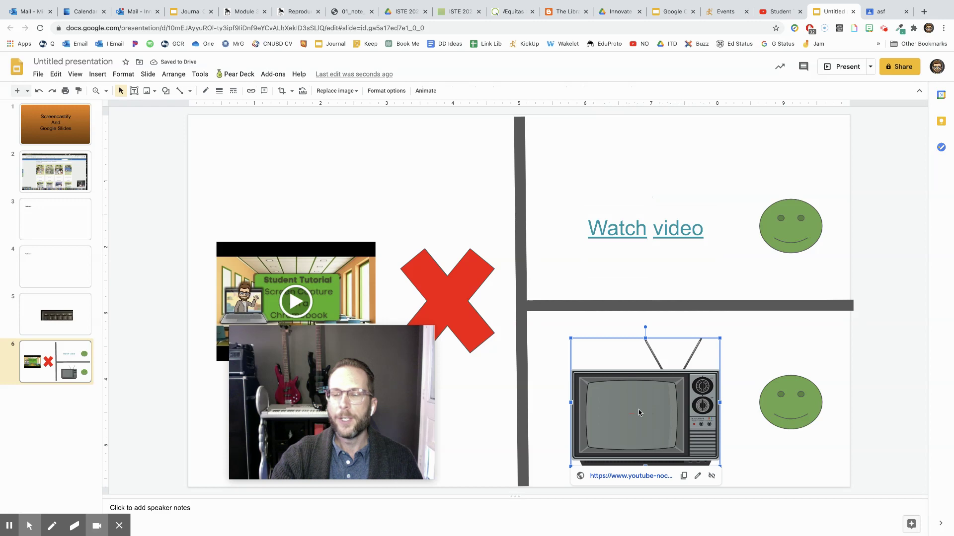
left_click(251, 92)
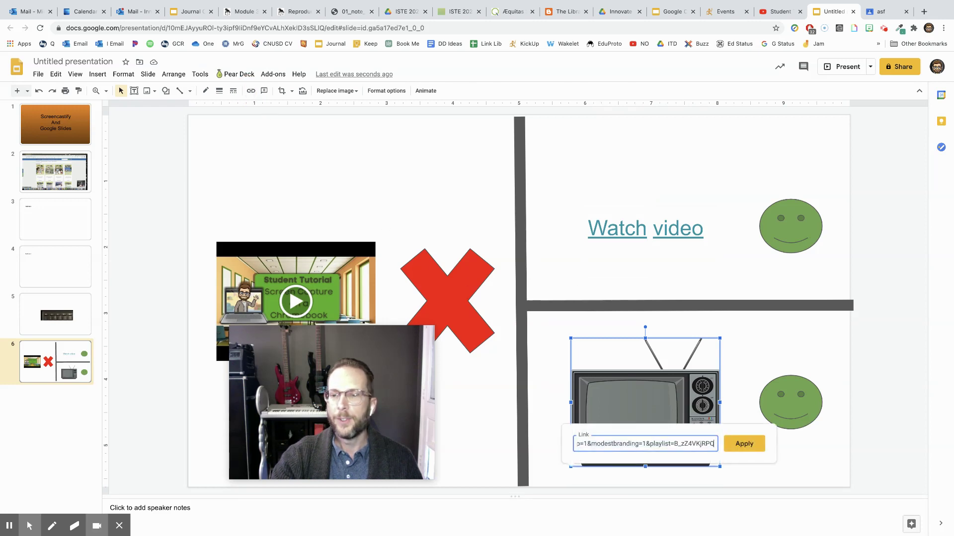
left_click(748, 445)
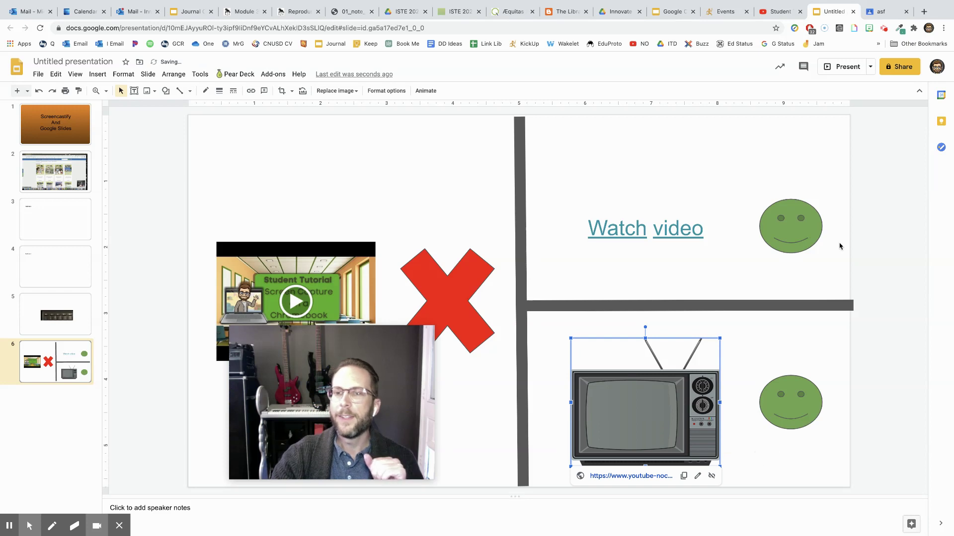
left_click(883, 13)
Step: Choose a YouTube attachment and paste the nocookie embed URL as the video search query
left_click_drag(380, 346, 792, 334)
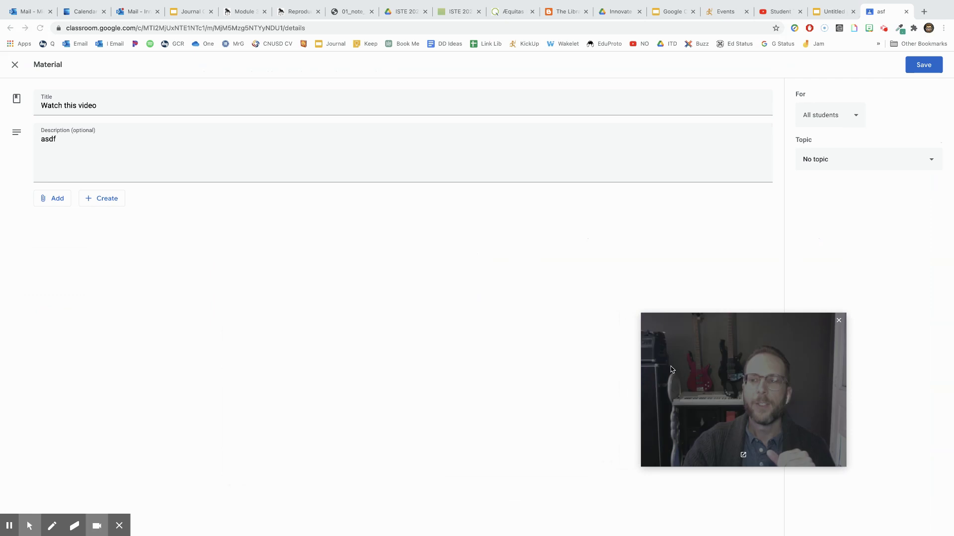
left_click(52, 199)
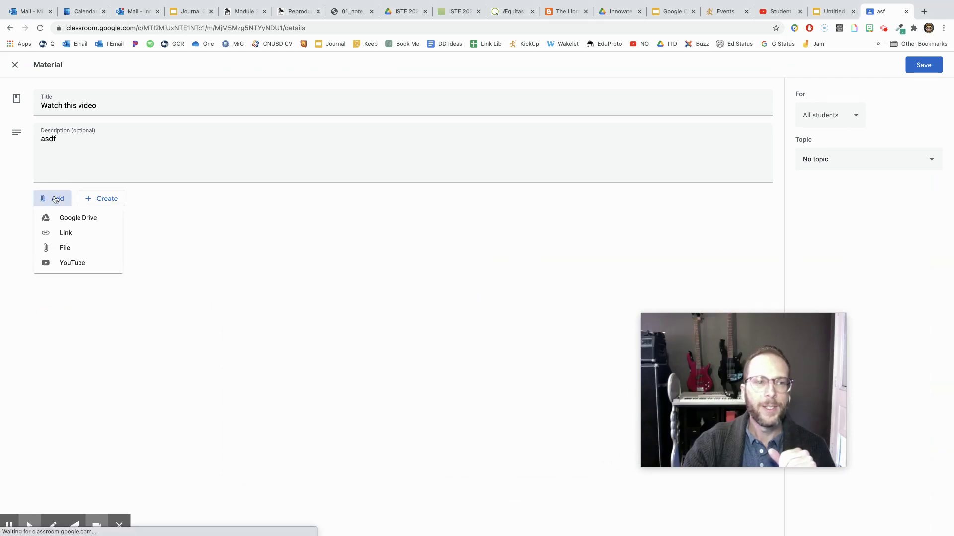
left_click(73, 263)
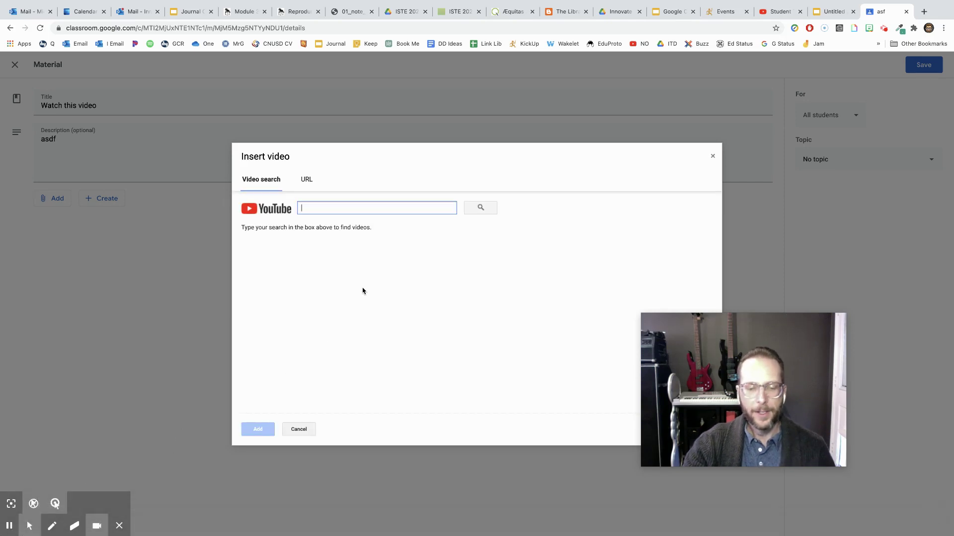
left_click(305, 180)
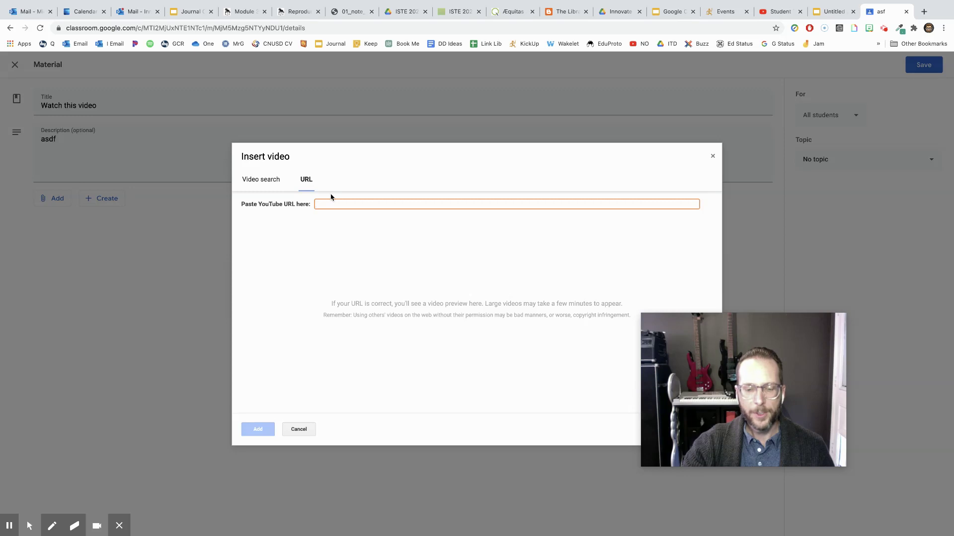
type("https://www.youtube-nocookie.com/embed/B_zZ4VKjRPQ?autoplay=1&iv_load_policy=3&loop=1&modestbranding=1&playlist=B_zZ4VKjRPQ")
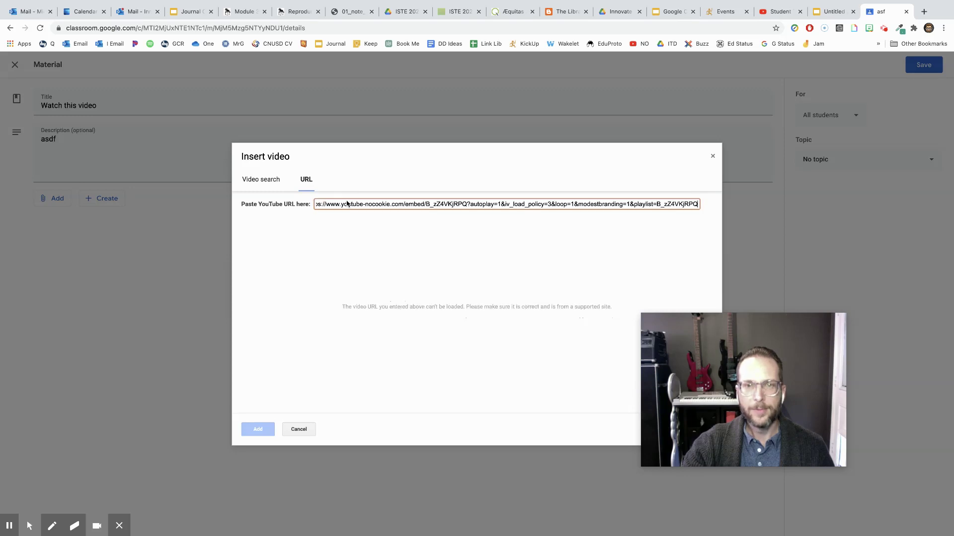
left_click(266, 180)
type("https://www.youtube-nocookie.com/embed/B_zZ4VKjRPQ?autoplay=1&iv_load_policy=3&loop=1&modestbranding=1&playlist=B_zZ4VKjRPQ")
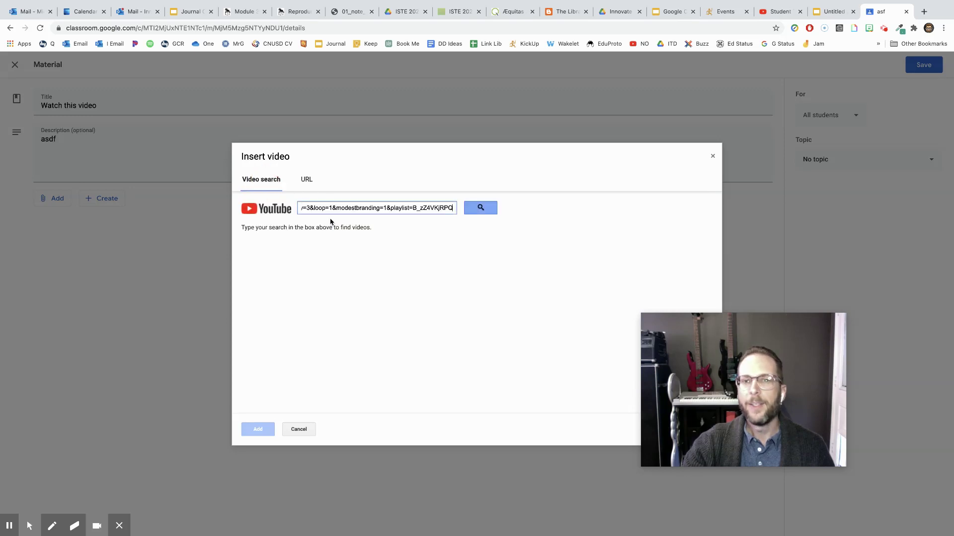
Step: Attach the Screen Capture on a Chromebook search result and save the 'Watch this video' material
left_click(482, 210)
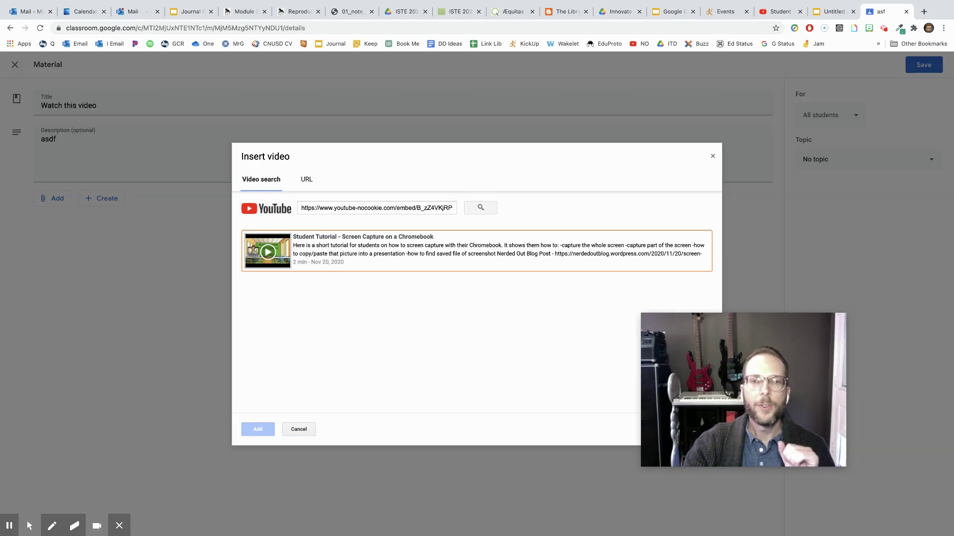
left_click(359, 252)
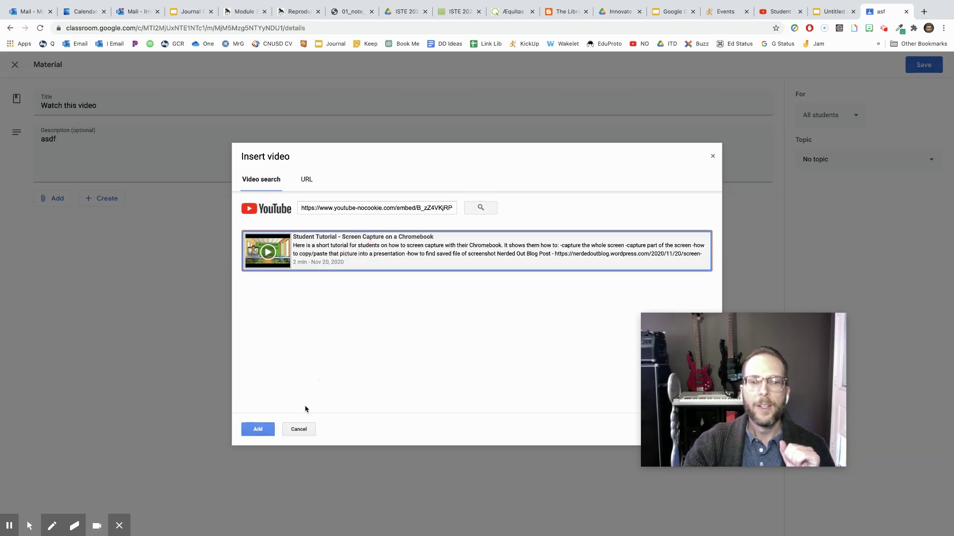
left_click(258, 430)
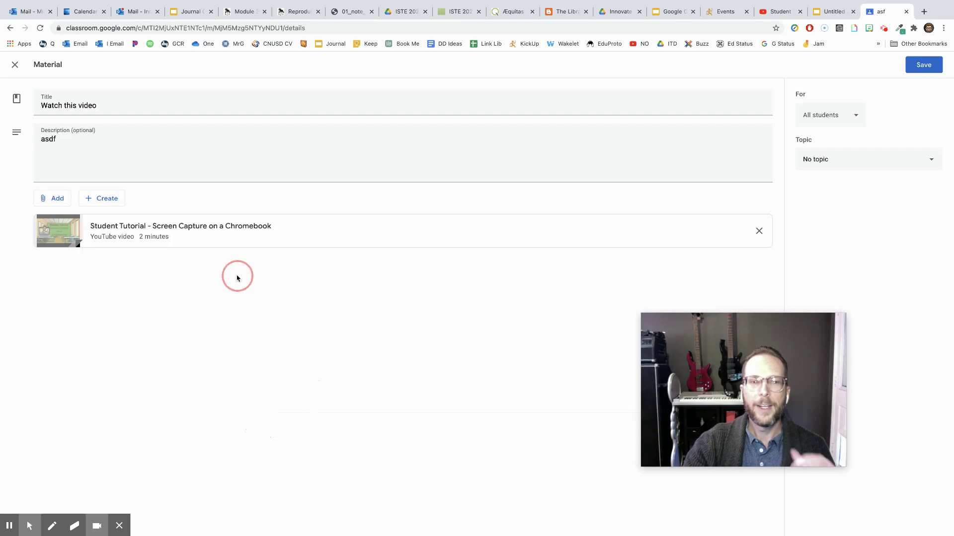
left_click(924, 65)
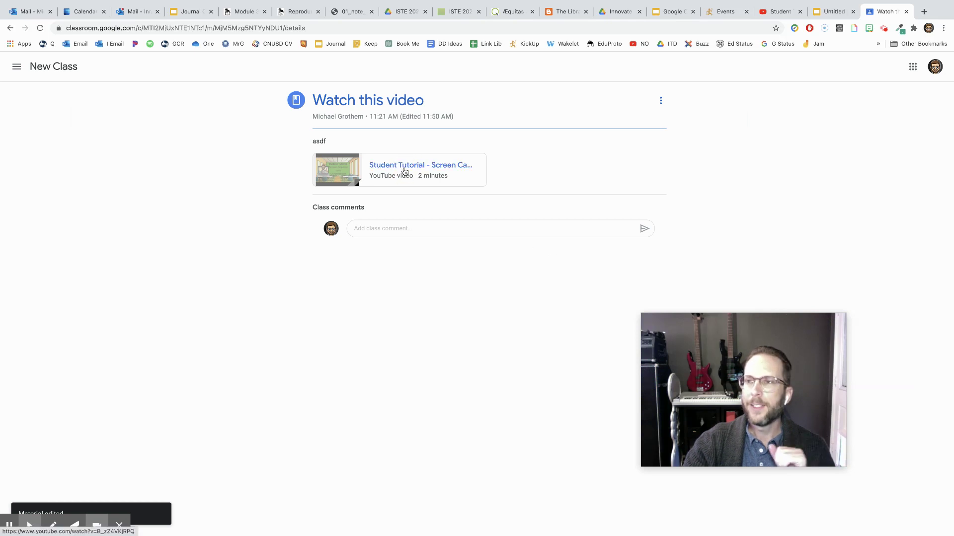
left_click(420, 165)
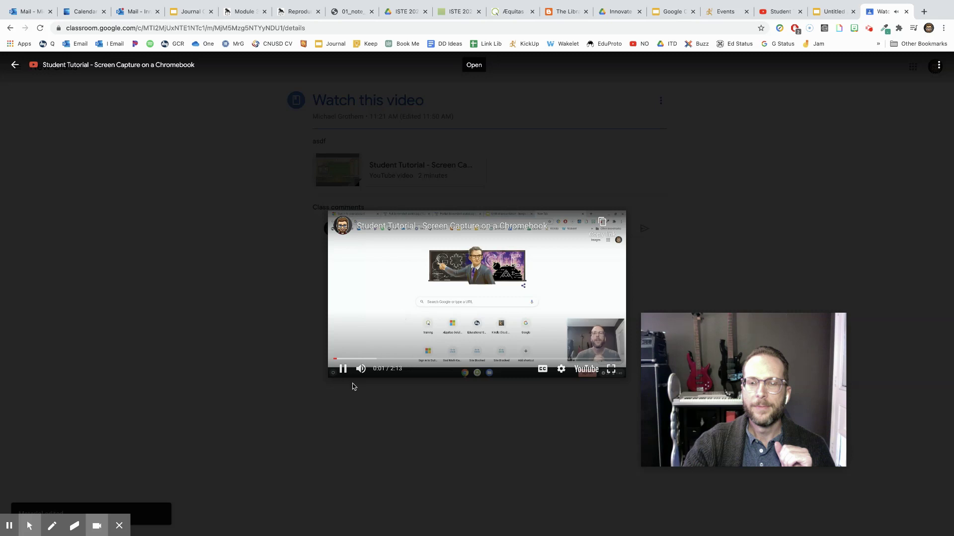
left_click(342, 369)
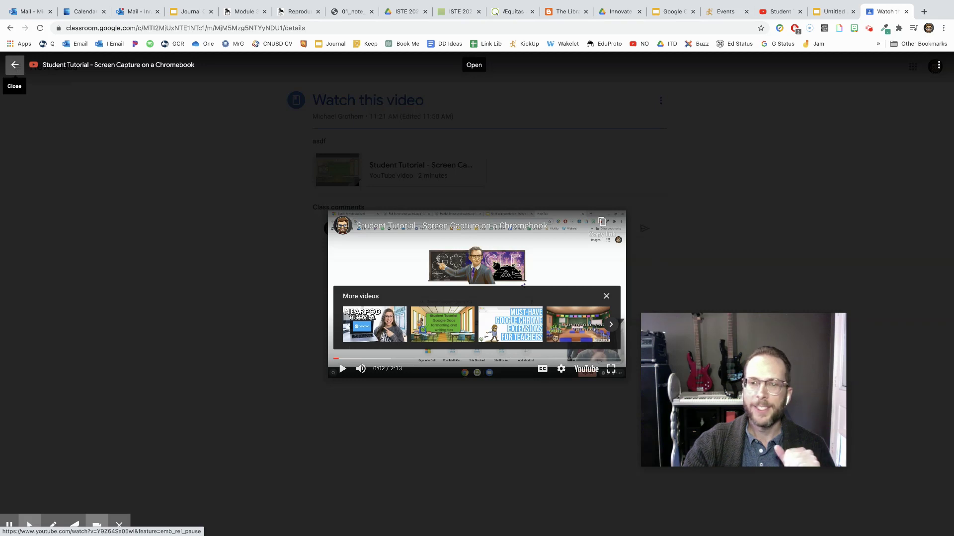
left_click(343, 369)
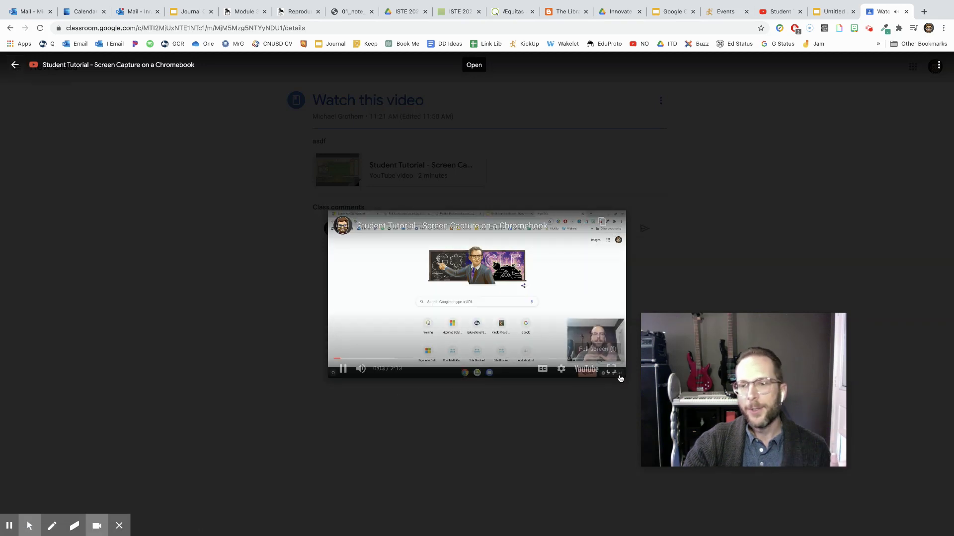
left_click(619, 377)
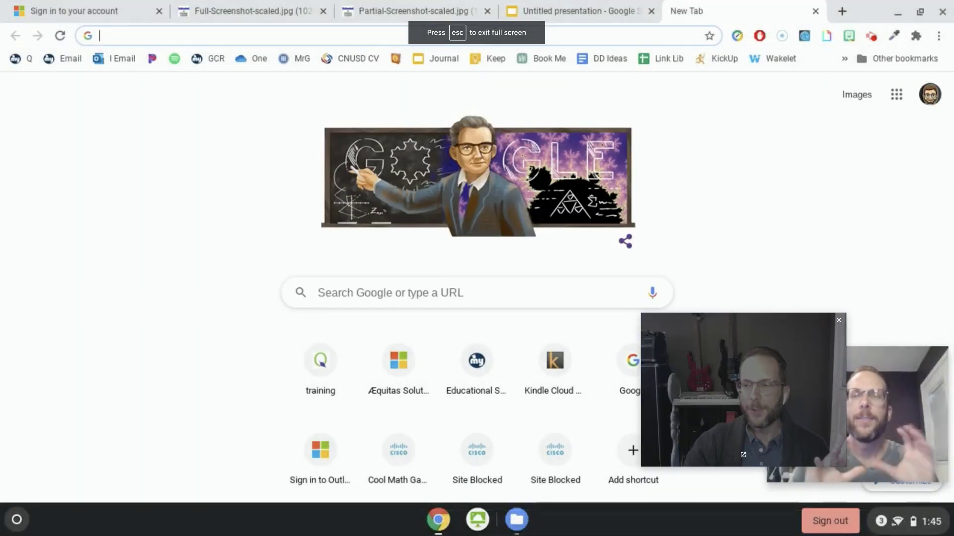
left_click(930, 521)
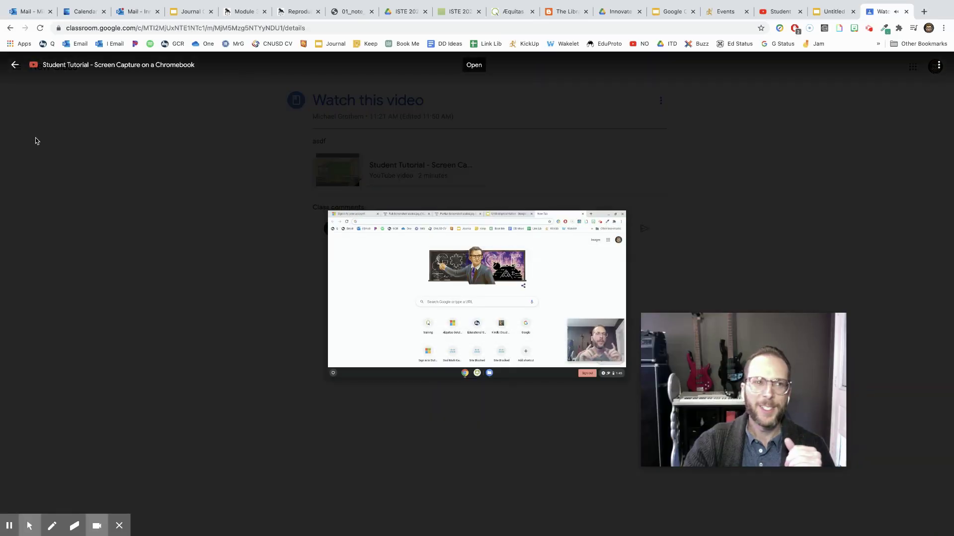
left_click(15, 65)
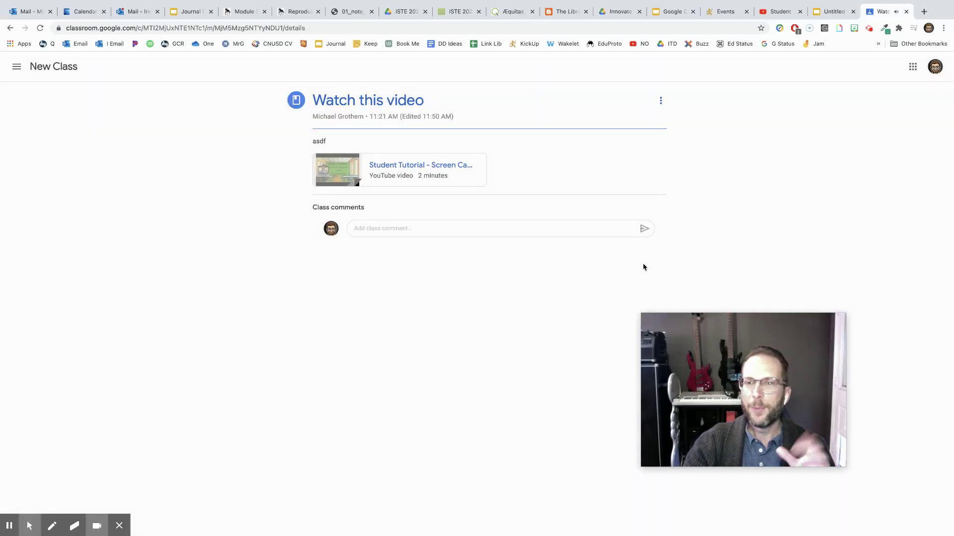
Step: Edit 'Watch this video', attach the youtube-nocookie URL as a link, and save
left_click(661, 101)
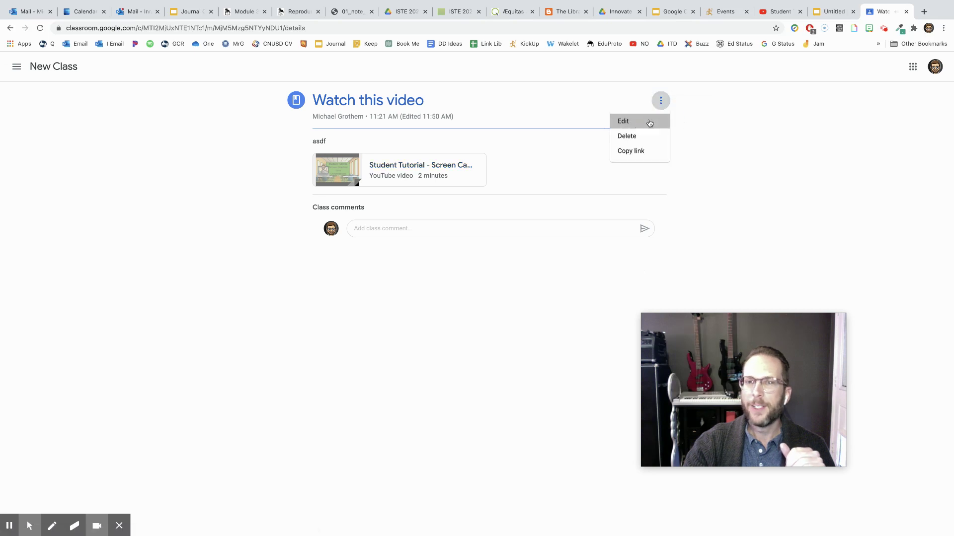
left_click(647, 122)
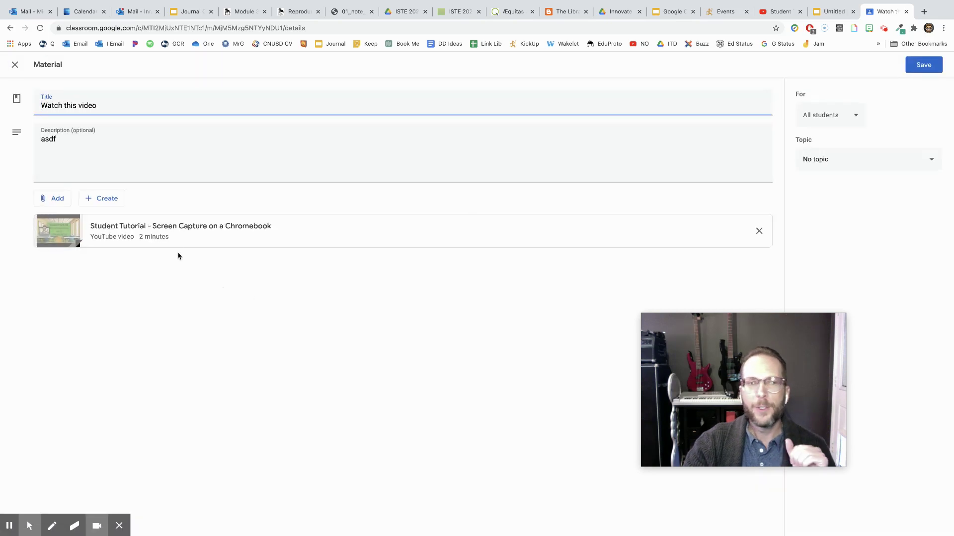
left_click(825, 14)
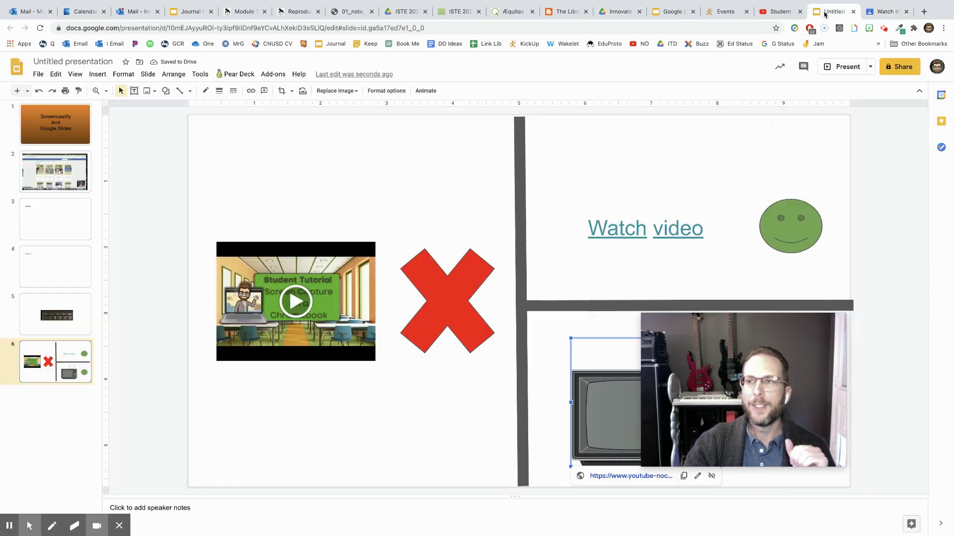
left_click(889, 12)
left_click(46, 198)
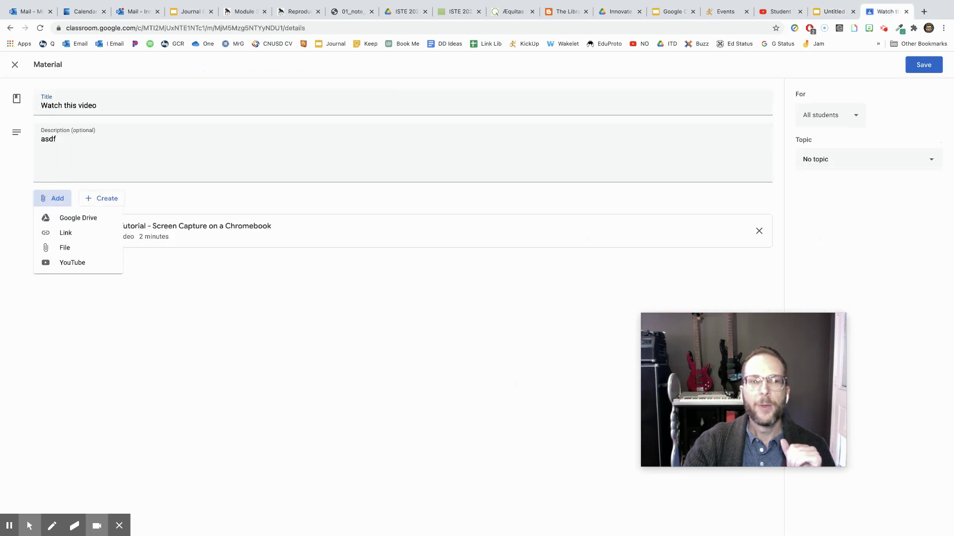
left_click(62, 233)
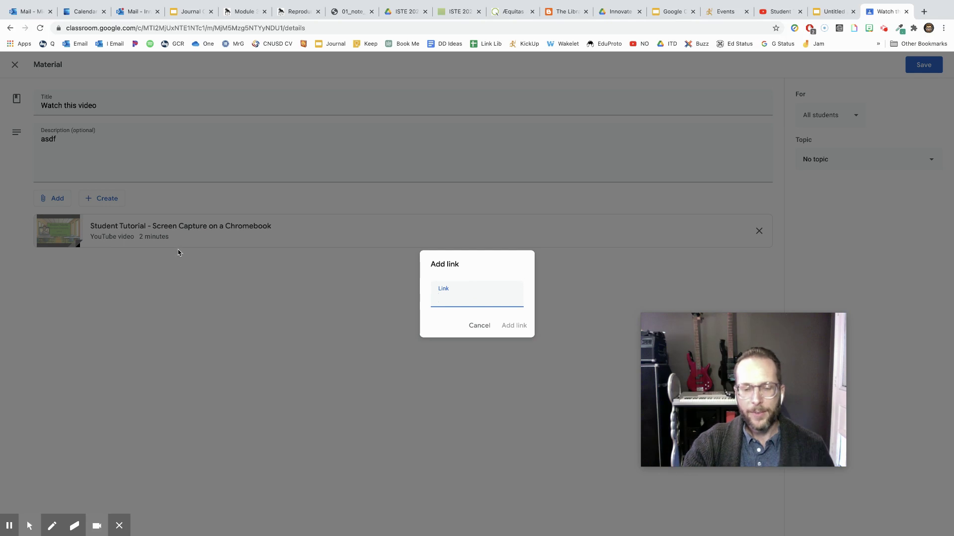
key("ctrl+v")
left_click(511, 325)
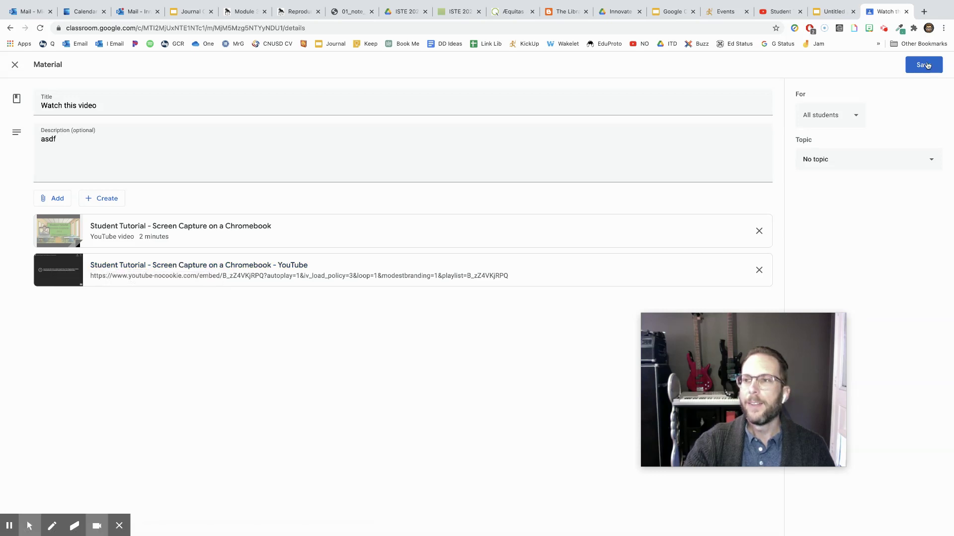
left_click(926, 65)
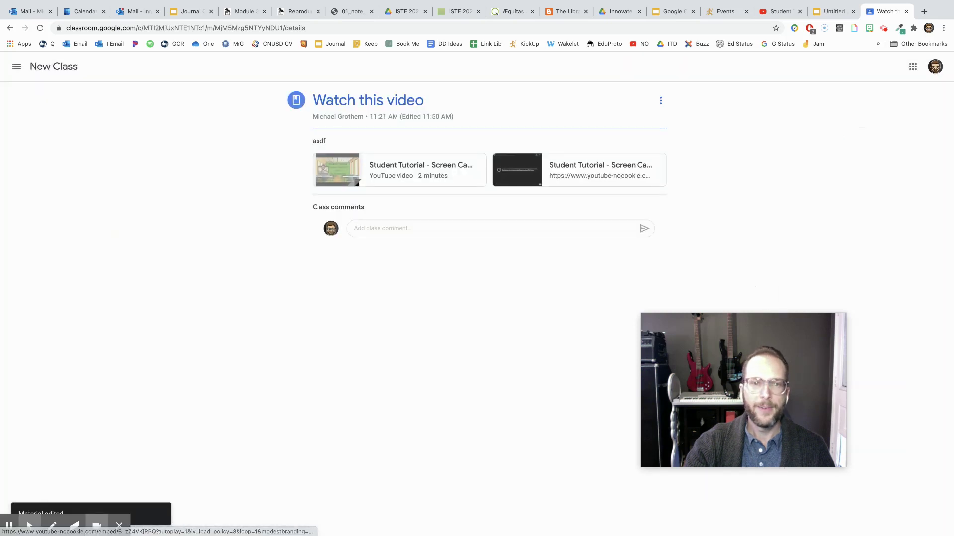
left_click(577, 168)
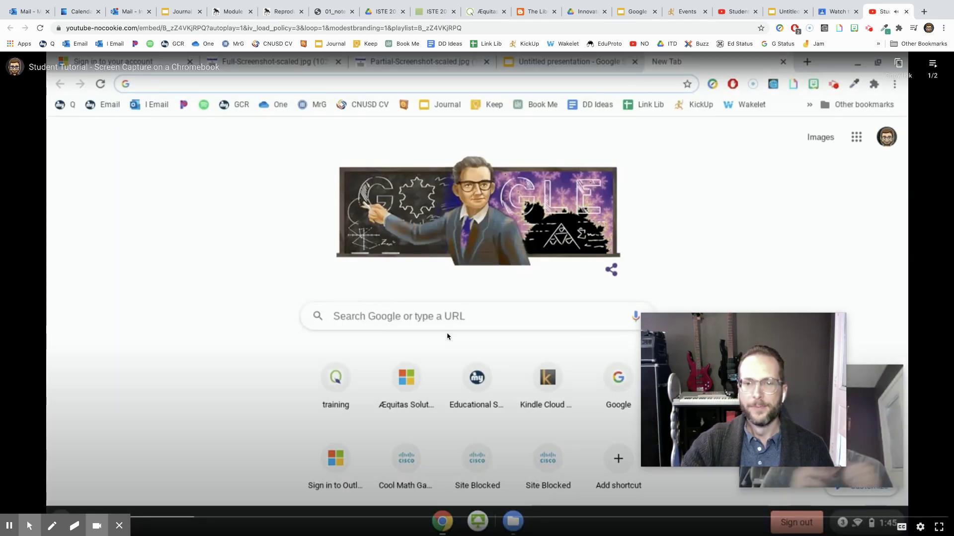
Step: Pause the tutorial playing in the nocookie embed tab
left_click(447, 334)
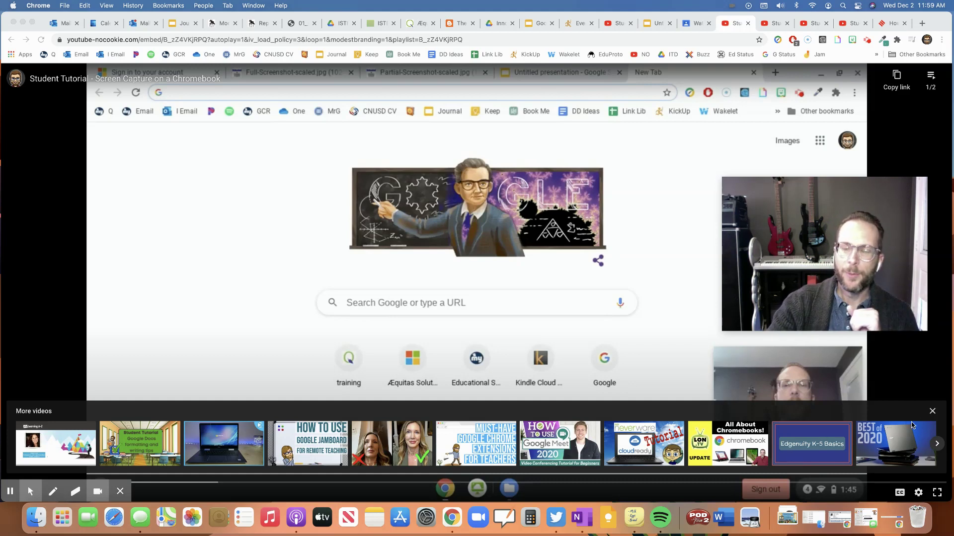
Step: Dismiss YouTube's More videos, then present the Untitled presentation and play its linked nocookie tutorial video
left_click(931, 412)
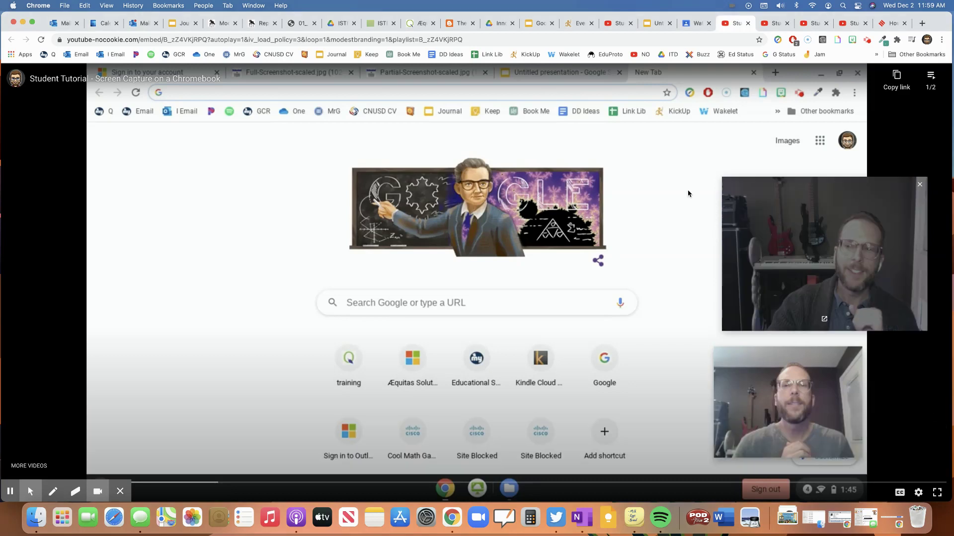
mouse_move(778, 282)
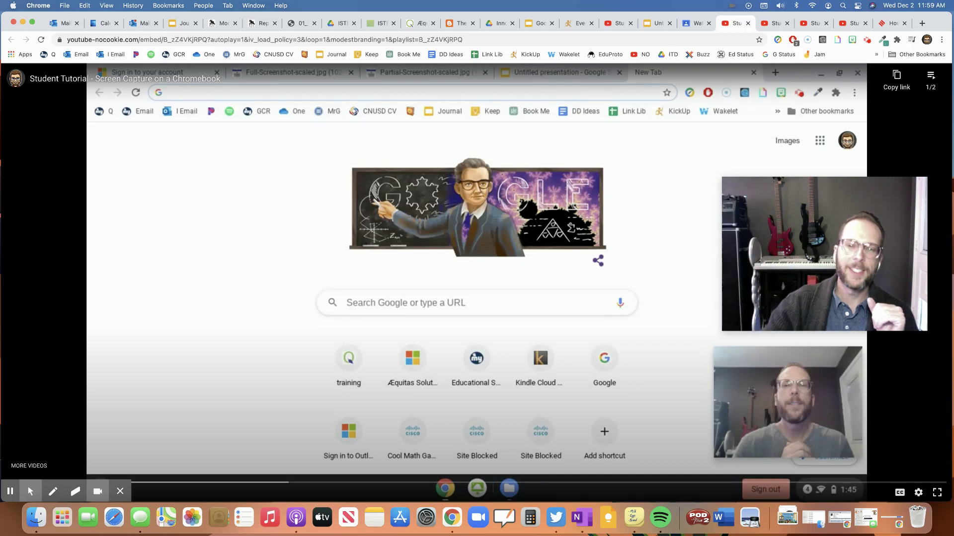
left_click(659, 23)
left_click(837, 78)
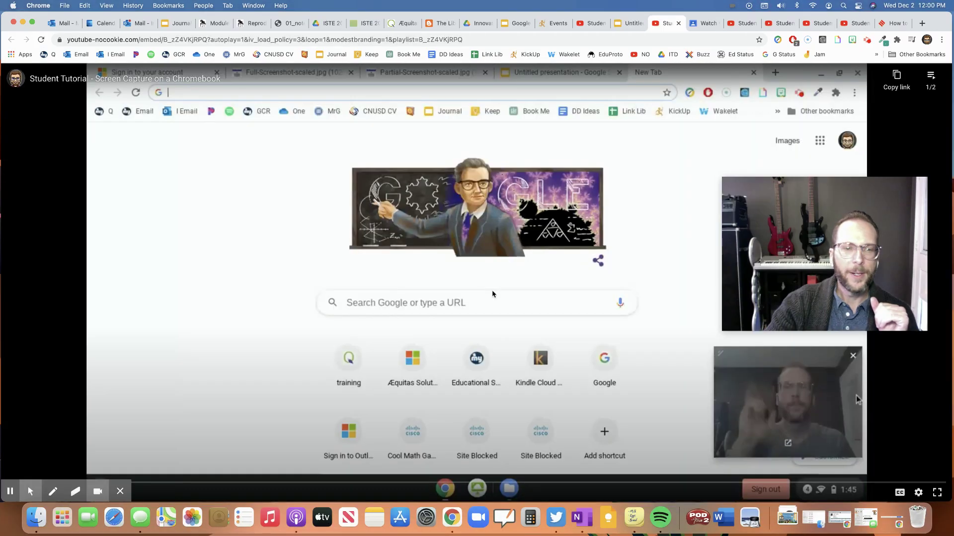
left_click(467, 270)
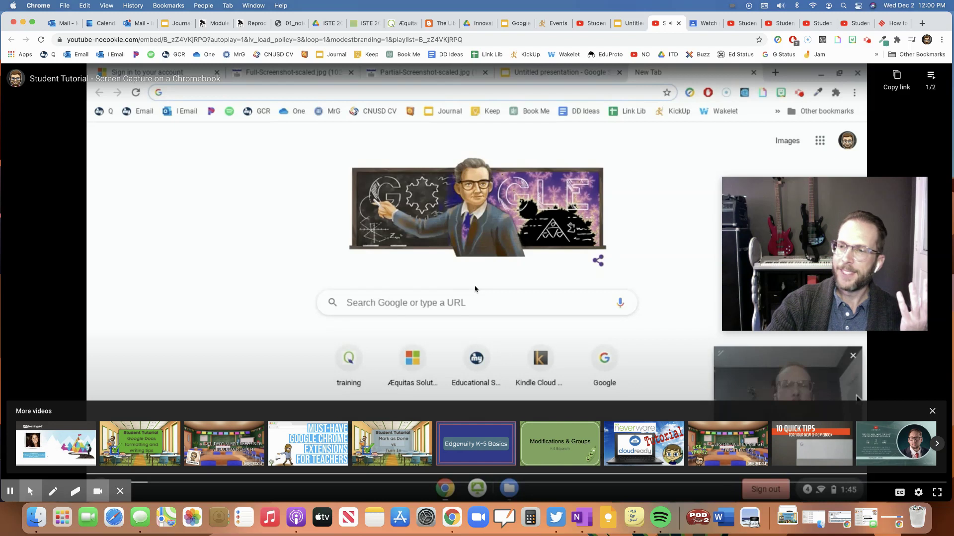